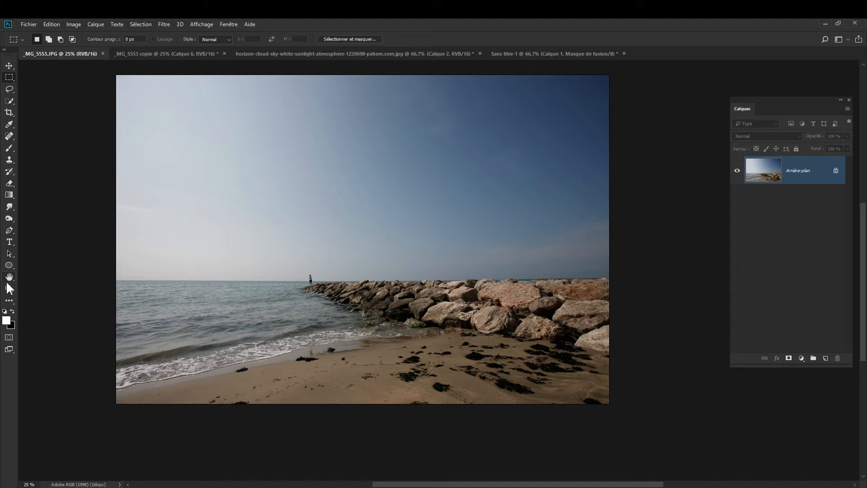
Sample the sky's dark blue near the upper-right corner as foreground colour and the grey-blue above the rocks as background colour
left_click(6, 320)
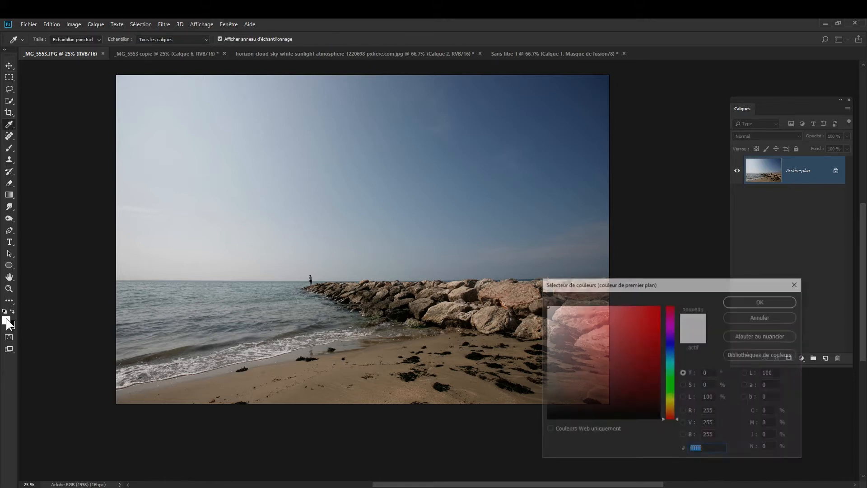
left_click(597, 82)
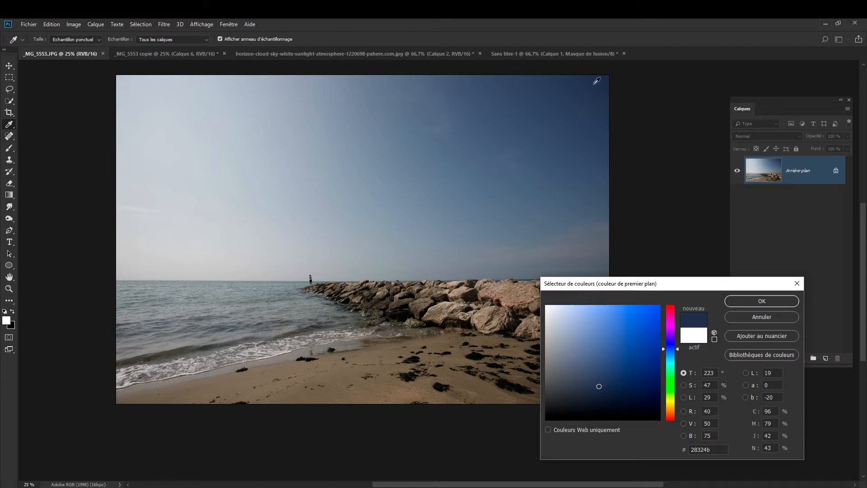
left_click(761, 301)
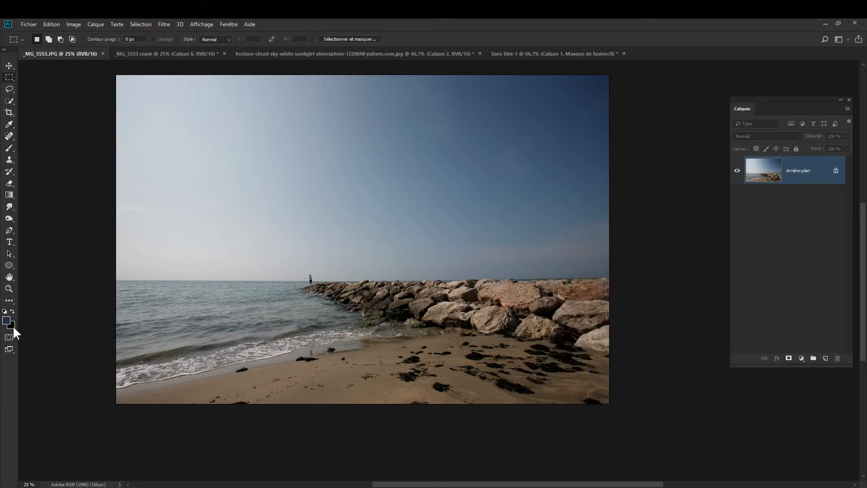
left_click(14, 327)
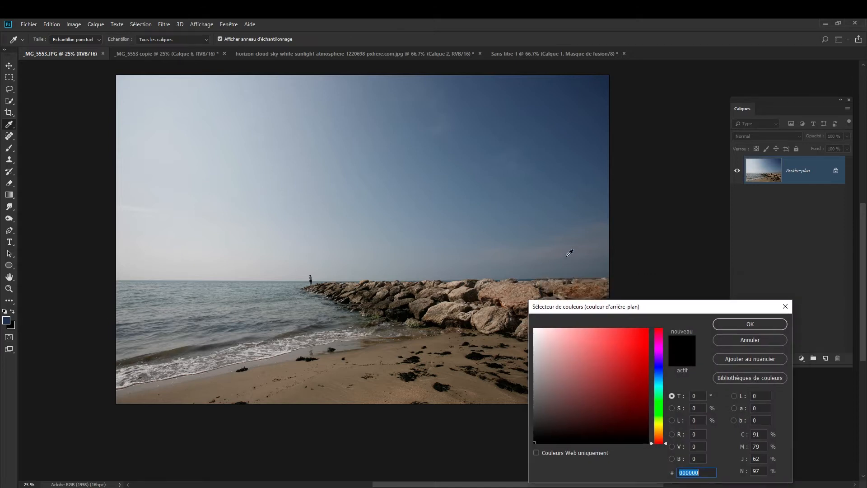
left_click(535, 271)
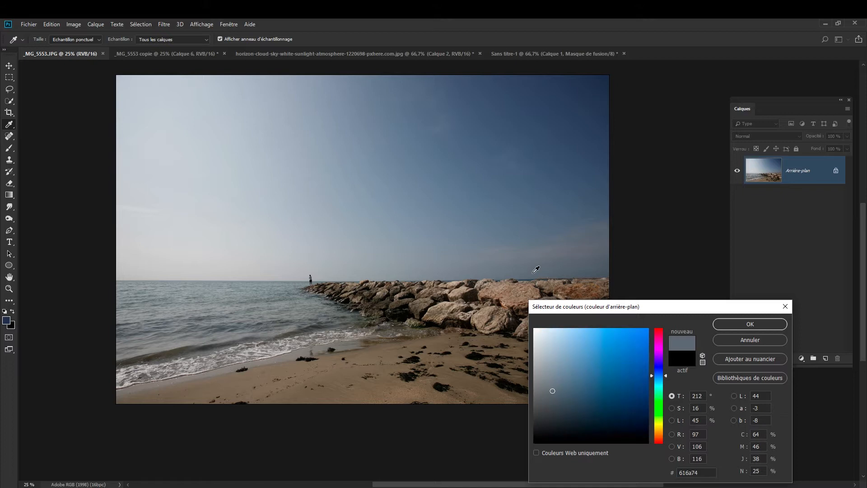
left_click(736, 324)
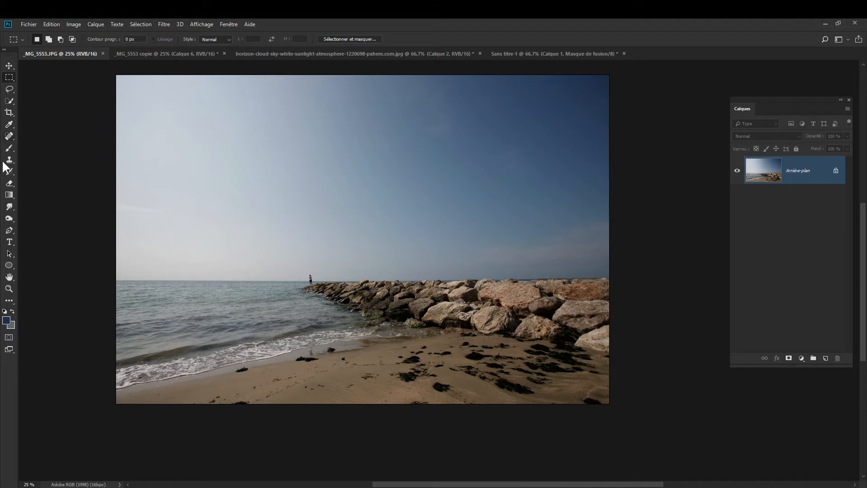
Save the foreground-to-background gradient as a new gradient preset
left_click(9, 195)
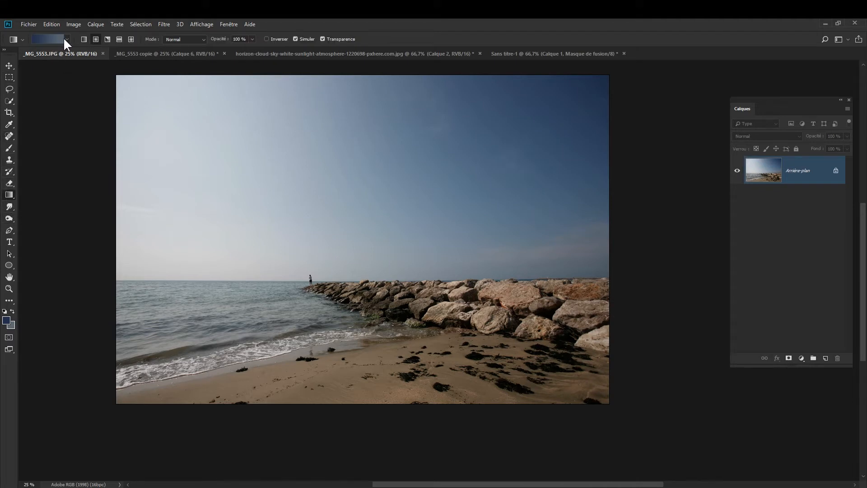
left_click(46, 39)
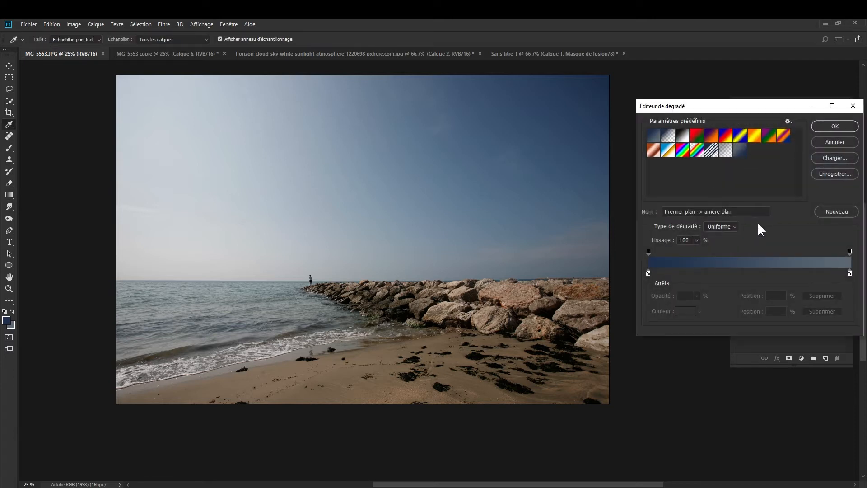
left_click(830, 211)
left_click(828, 126)
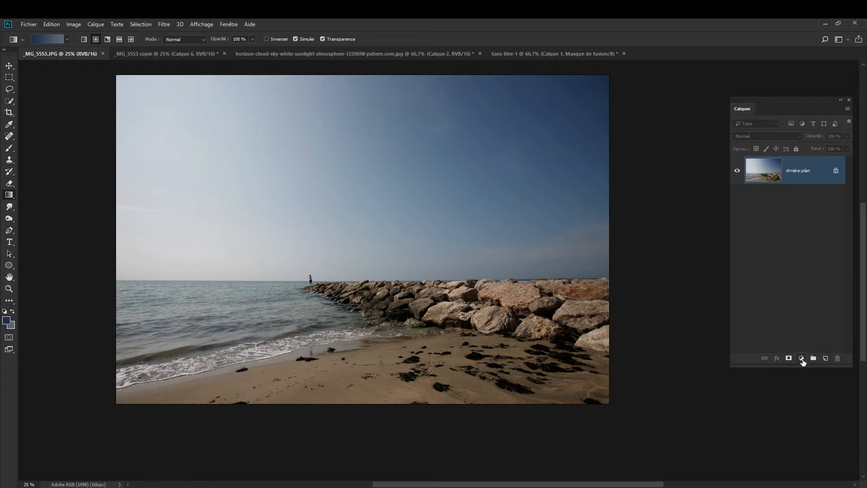
Add a gradient fill layer above the photo using the newly saved blue to grey-blue preset
left_click(802, 361)
left_click(795, 207)
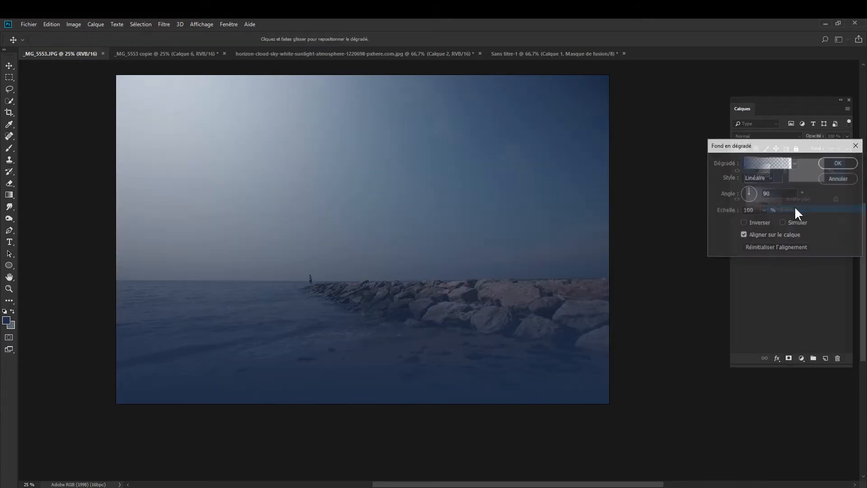
left_click(782, 164)
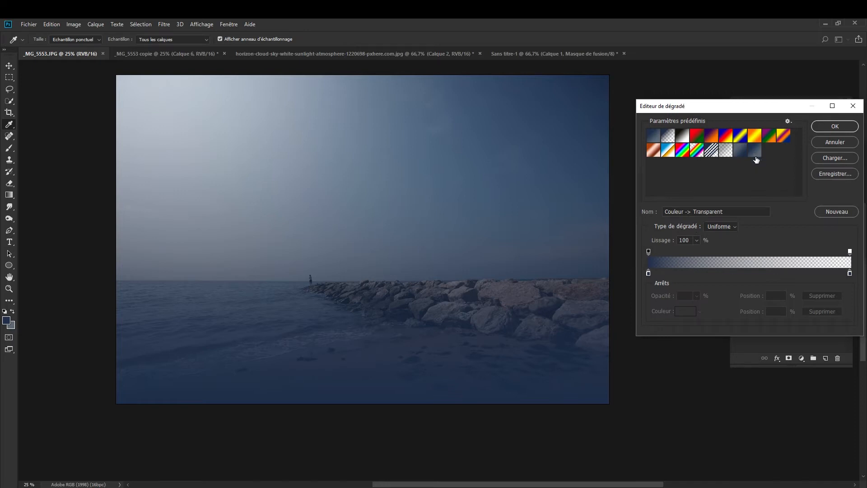
left_click(756, 153)
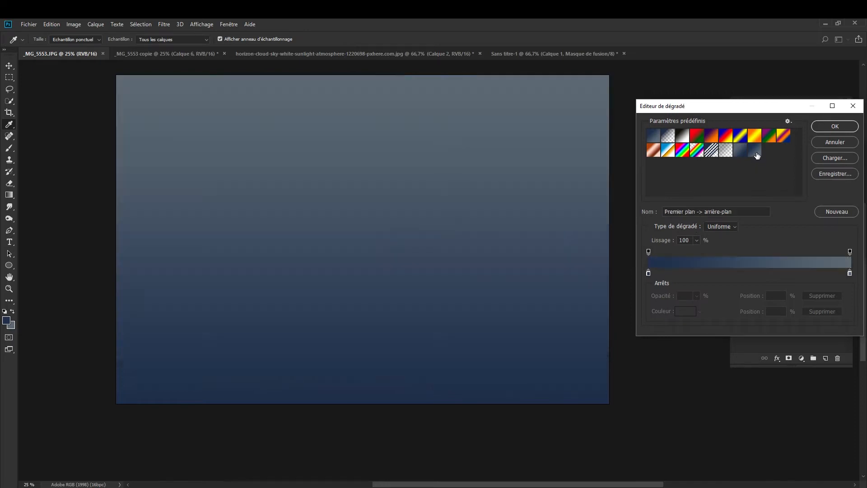
left_click(828, 129)
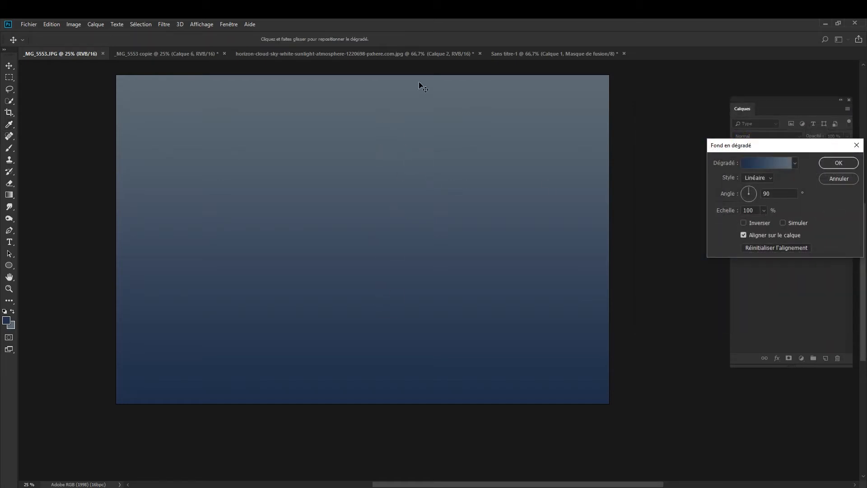
Set the gradient fill's angle to 270° and apply it
double_click(781, 195)
left_click(746, 194)
type("270")
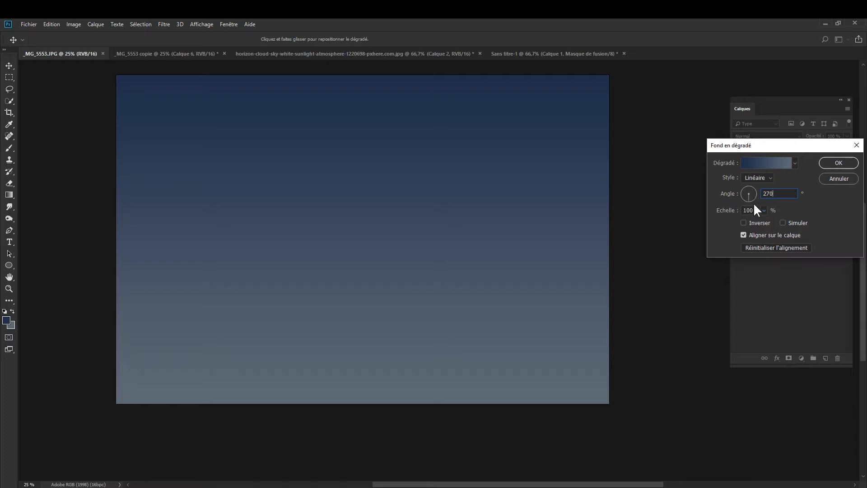
left_click(835, 166)
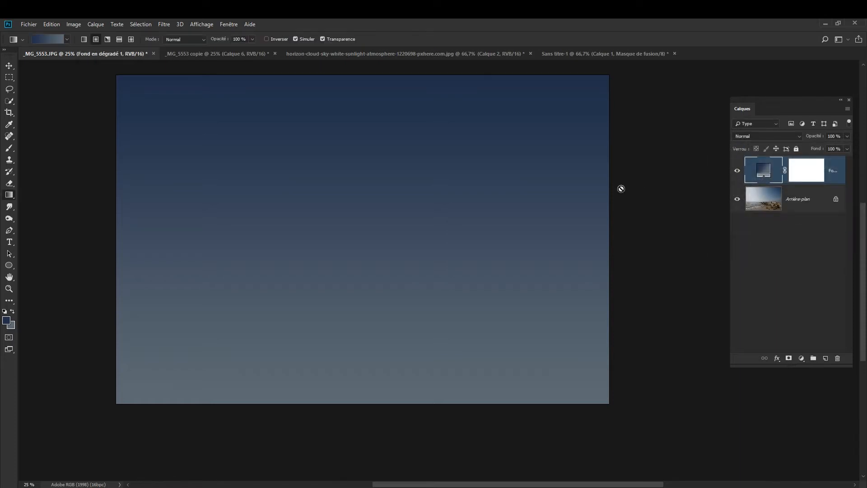
With the gradient layer temporarily hidden, make a full-width rectangular selection from just above the horizon to the photo's lower edge
left_click(737, 170)
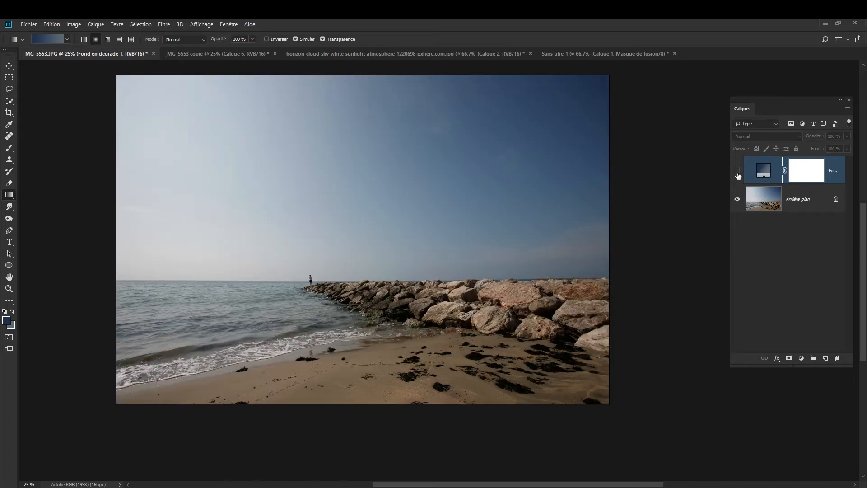
key("m")
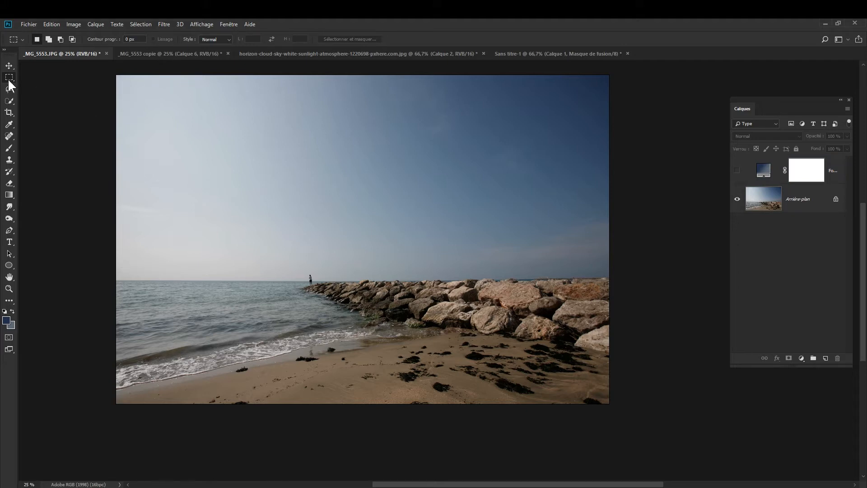
left_click_drag(116, 271, 638, 425)
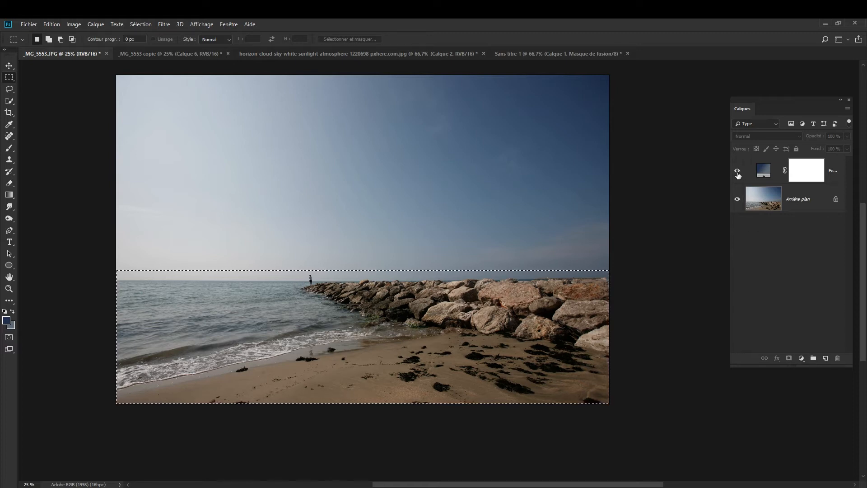
left_click(738, 172)
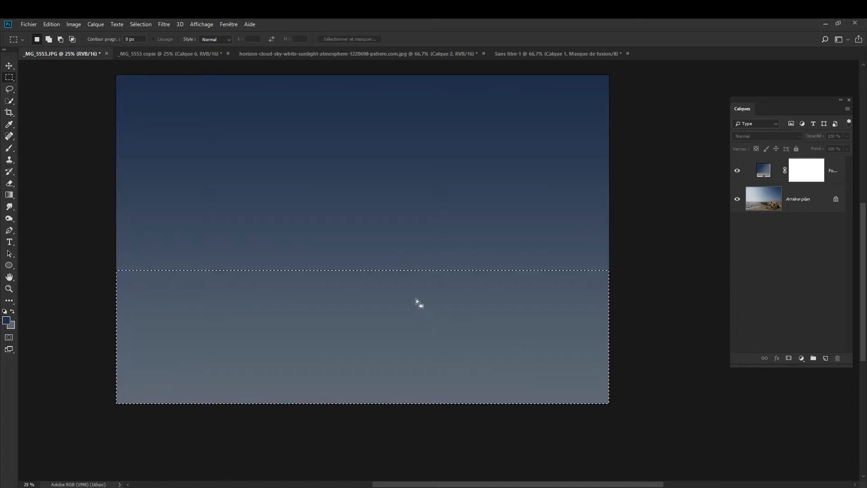
Fill the selected area of the gradient layer's mask with black at 100% opacity, and deselect
left_click(804, 173)
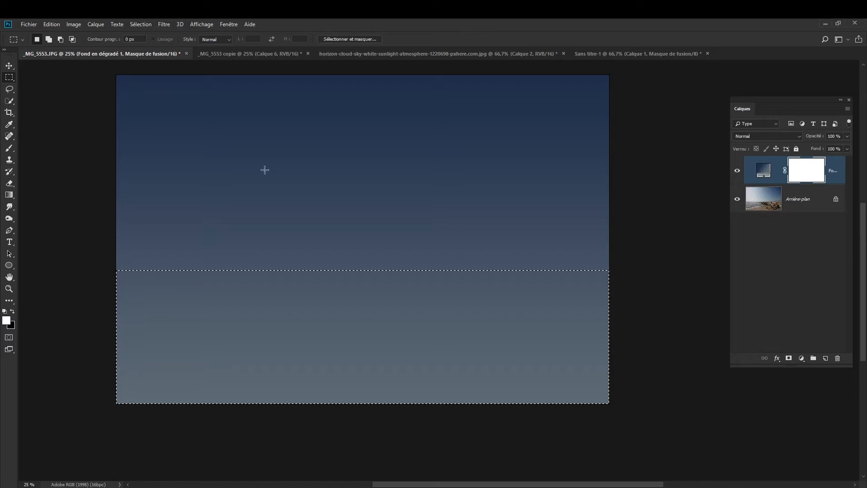
left_click(53, 24)
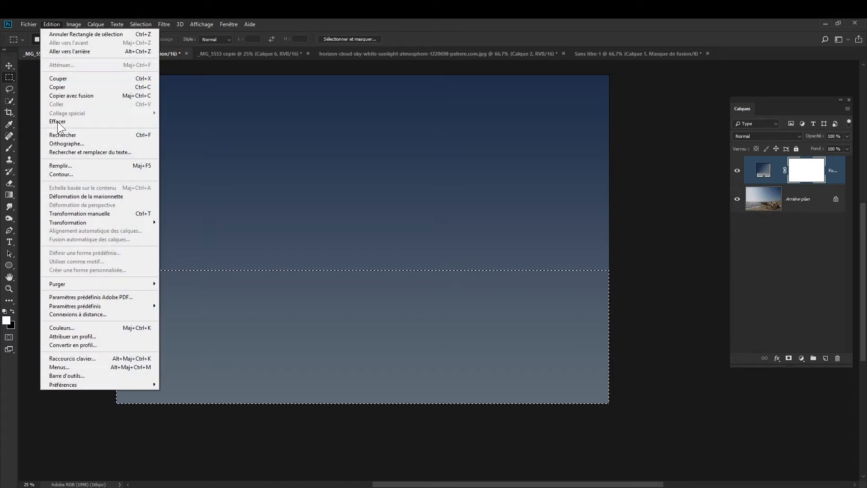
left_click(61, 165)
left_click(475, 95)
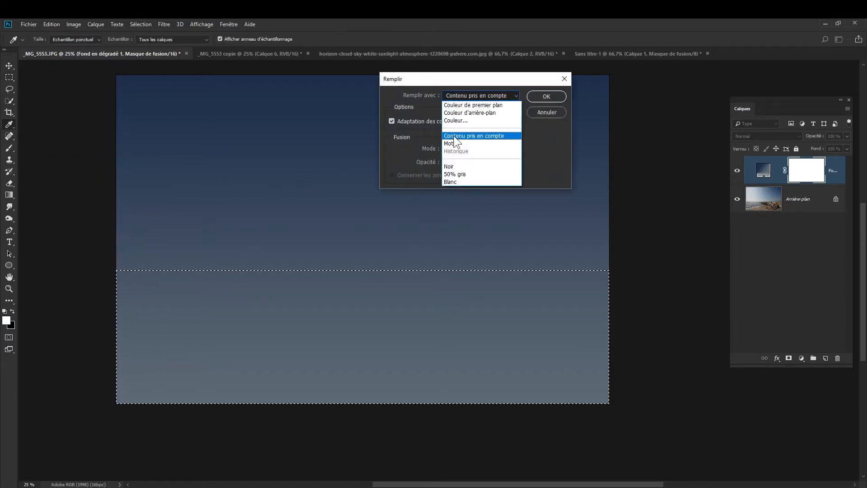
left_click(451, 167)
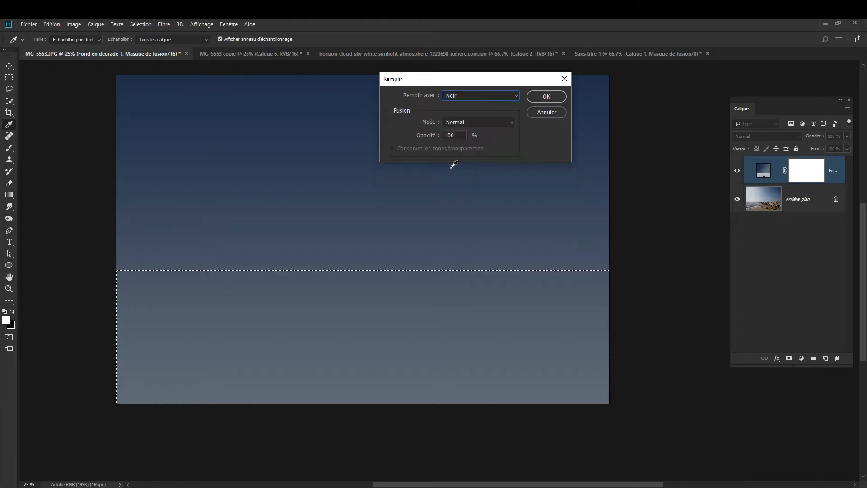
left_click(545, 96)
key("m")
key("ctrl+d")
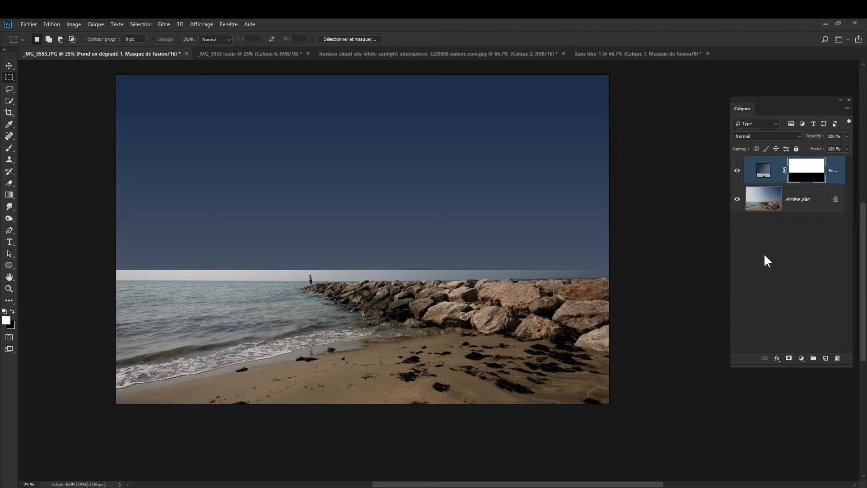
Feather the gradient layer's mask by about 250 px to soften the transition at the horizon
double_click(801, 171)
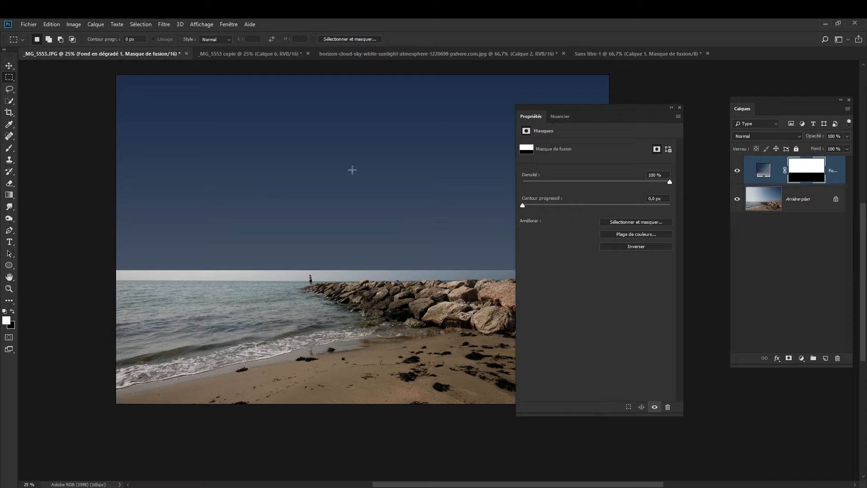
left_click(228, 25)
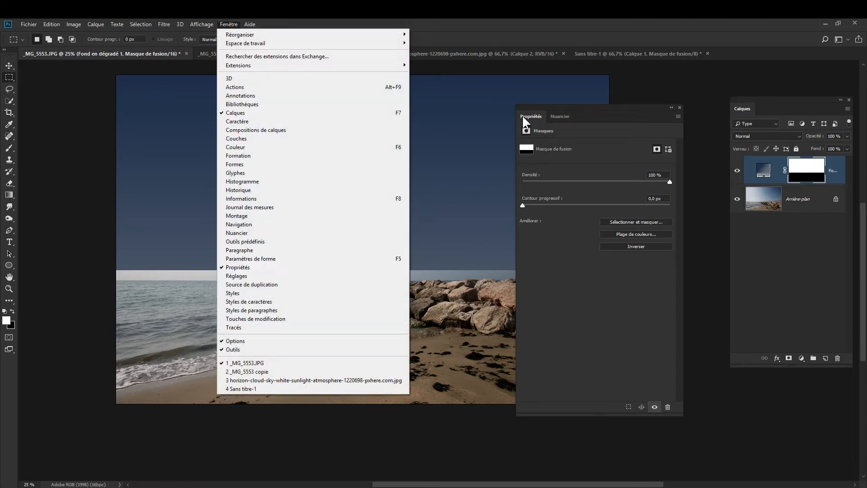
left_click(513, 152)
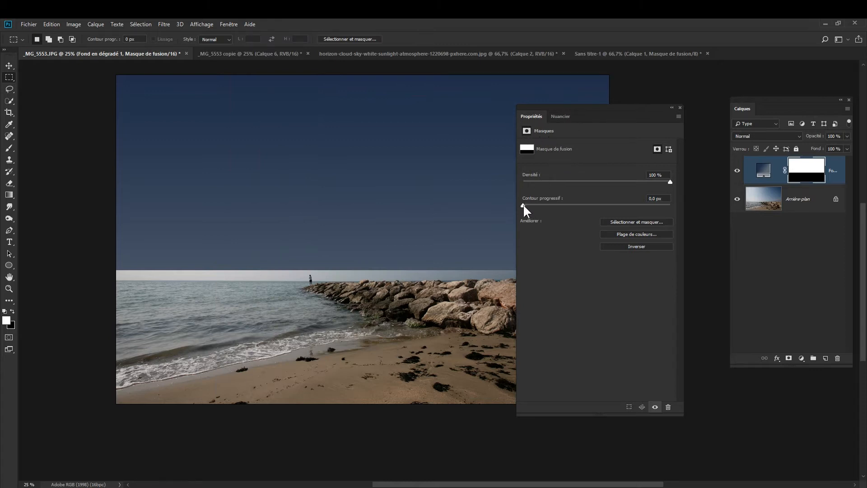
left_click_drag(523, 205, 646, 212)
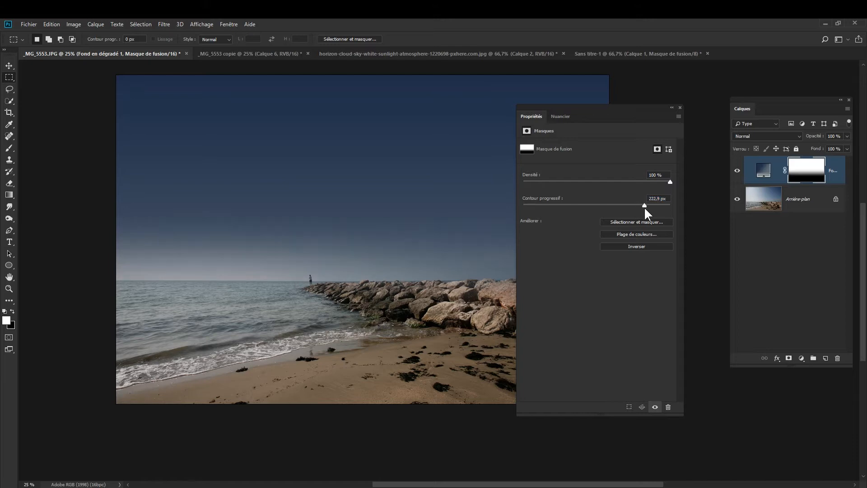
left_click_drag(650, 206, 645, 206)
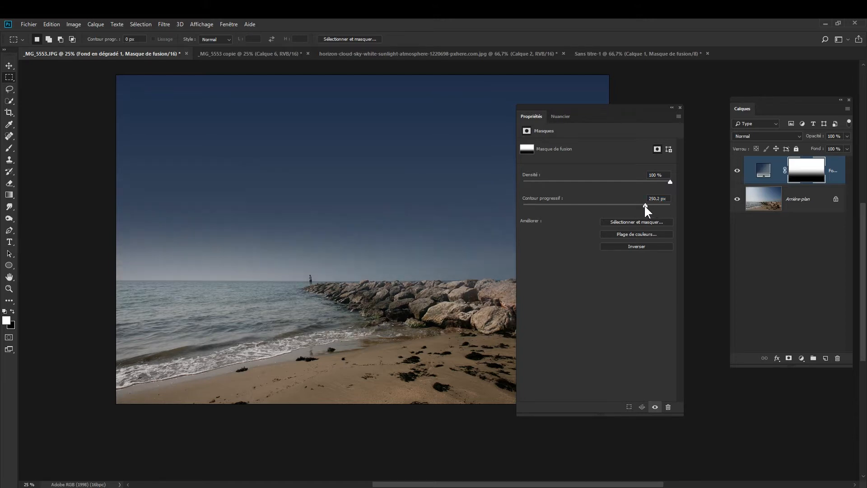
left_click(680, 108)
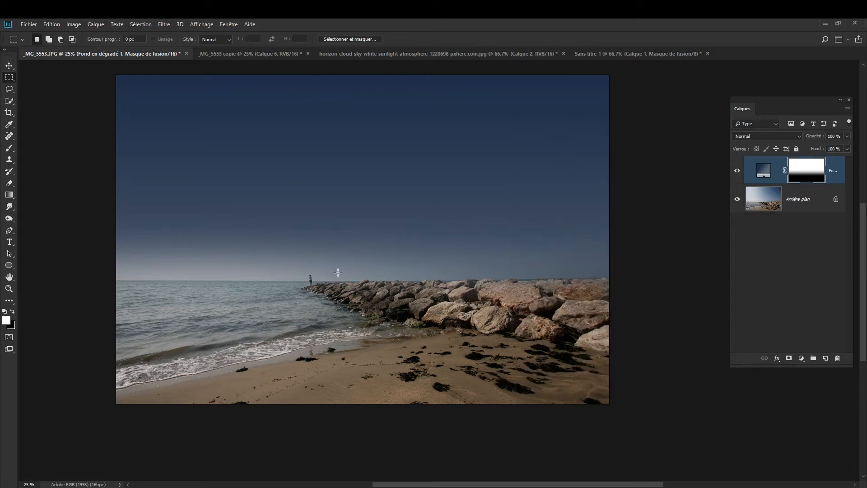
Inspect the blend at the horizon and compare the photo with and without the gradient layer
scroll(330, 273, "up", 3)
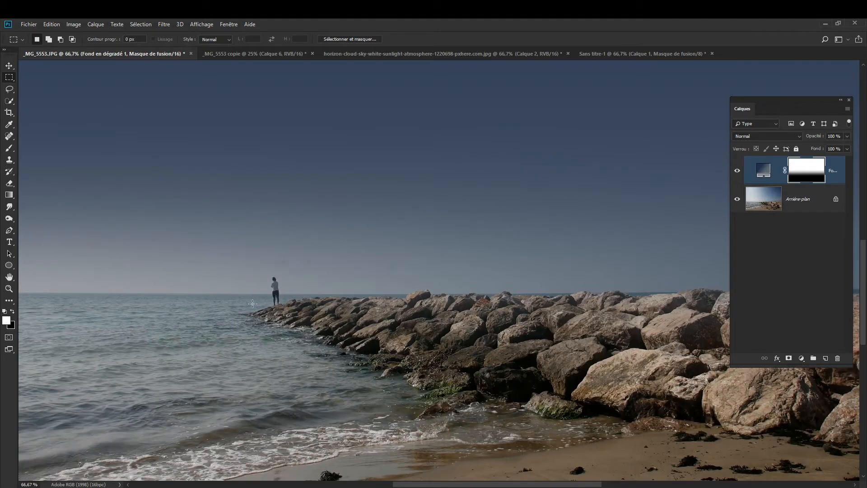
scroll(282, 298, "down", 3)
left_click(738, 171)
left_click(739, 171)
left_click(739, 170)
left_click(739, 171)
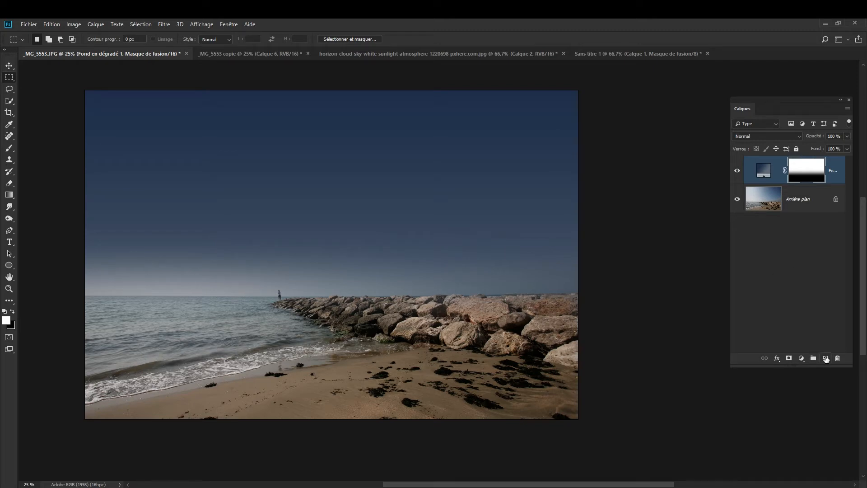
Create a new empty layer above the gradient fill and name it Nuages01
left_click(826, 358)
double_click(797, 171)
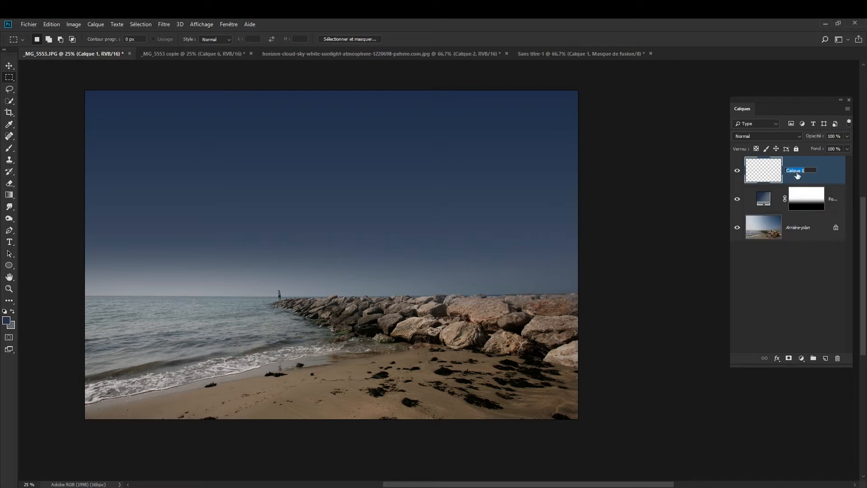
type("Nuages01")
left_click(776, 321)
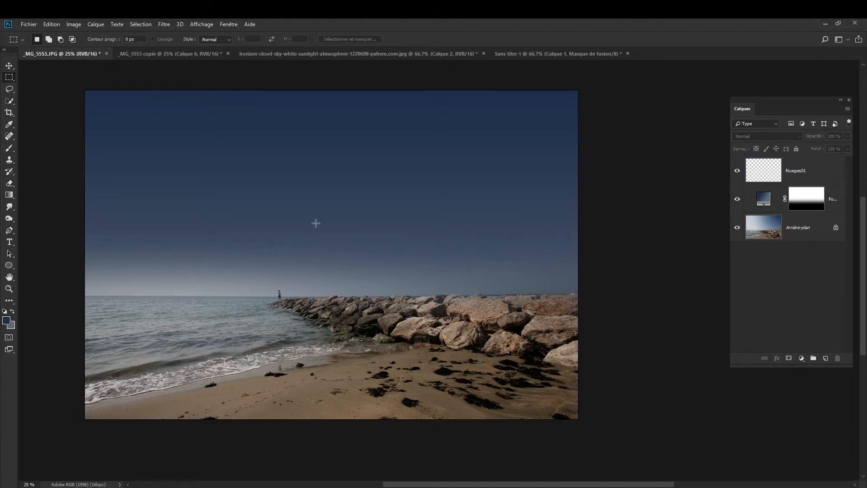
Set up the Nuage04 Dynamique cloud brush with white paint, 50% opacity, 10% flow and 20% smoothing
left_click(9, 149)
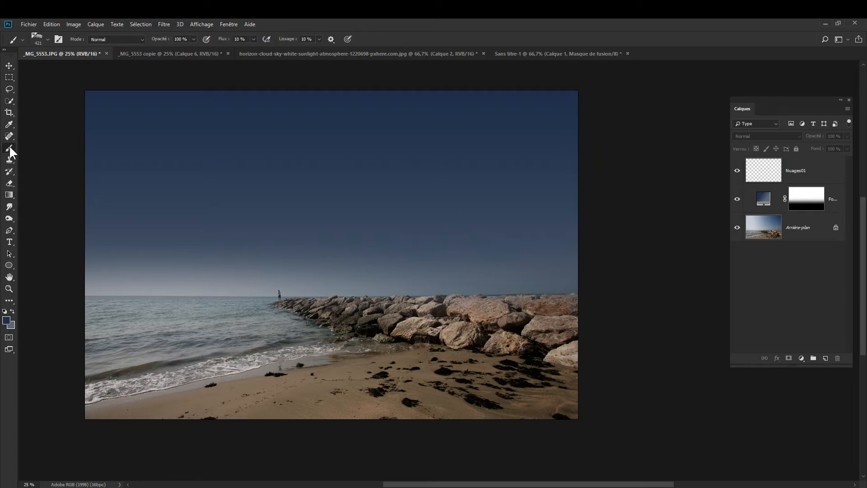
left_click(47, 38)
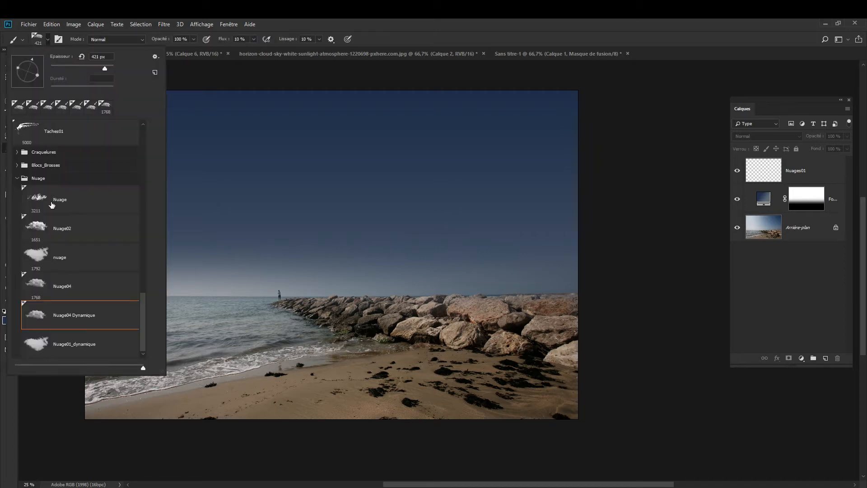
left_click(56, 322)
left_click(426, 24)
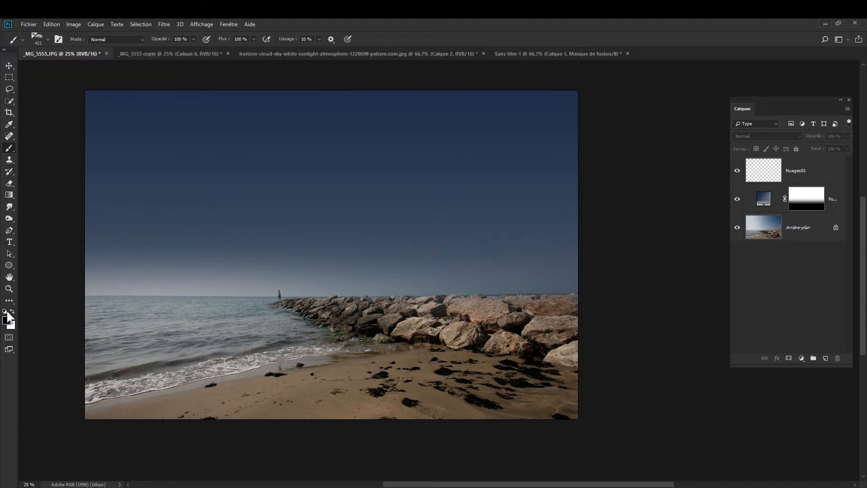
key("x")
left_click_drag(225, 42, 185, 41)
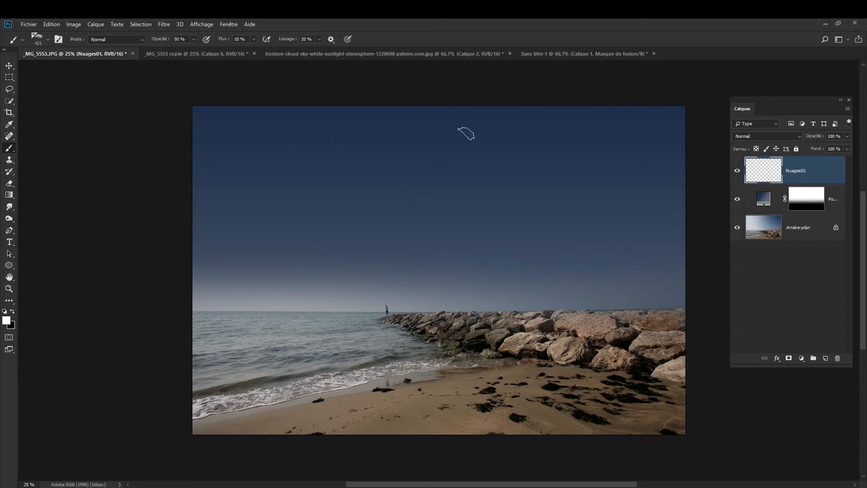
Paint and undo a trial cloud stroke in the upper right sky, and reduce the brush flow to 3%
mouse_move(643, 127)
left_mouse_down()
mouse_move(503, 136)
mouse_move(570, 141)
mouse_move(522, 142)
left_mouse_up()
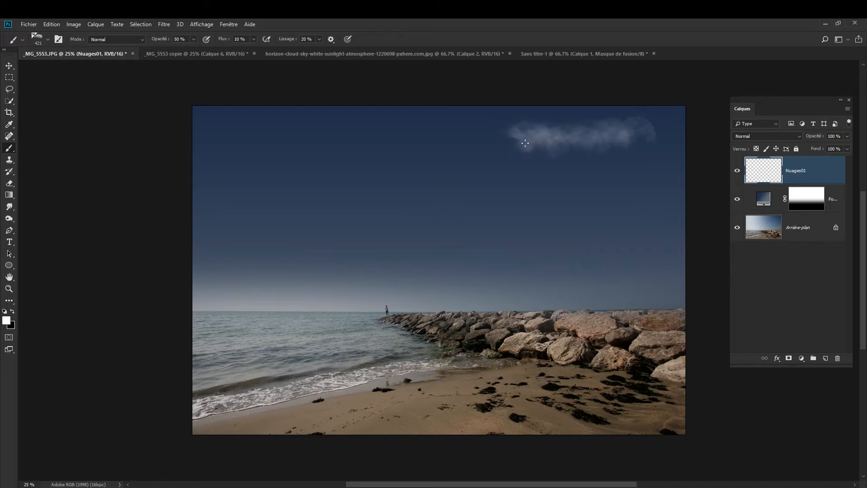
key("ctrl+z")
left_click(253, 39)
left_click(235, 38)
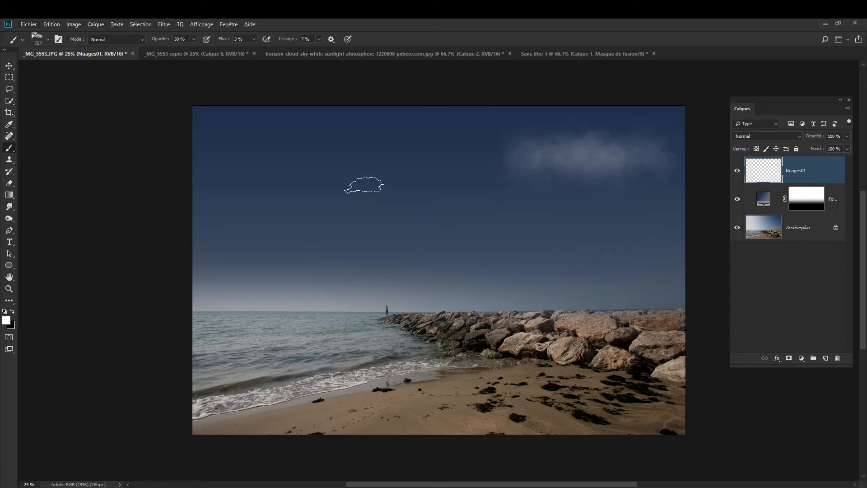
Enlarge the cloud brush to about 1332 px and paint faint white clouds over both sides of the upper sky on Nuages01
right_click(366, 185)
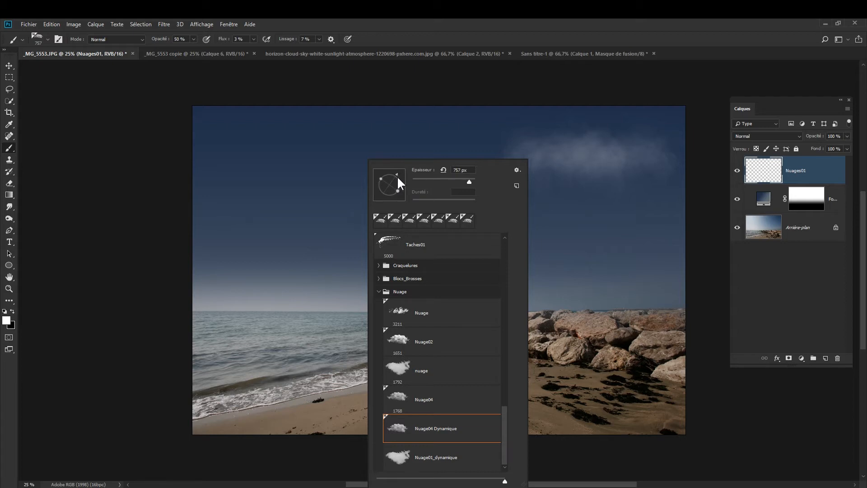
mouse_move(402, 158)
left_mouse_down()
mouse_move(286, 149)
mouse_move(321, 112)
mouse_move(191, 140)
left_mouse_up()
left_click_drag(654, 119, 547, 129)
left_click_drag(468, 187, 510, 191)
left_click_drag(601, 194, 472, 189)
left_click_drag(307, 171, 272, 164)
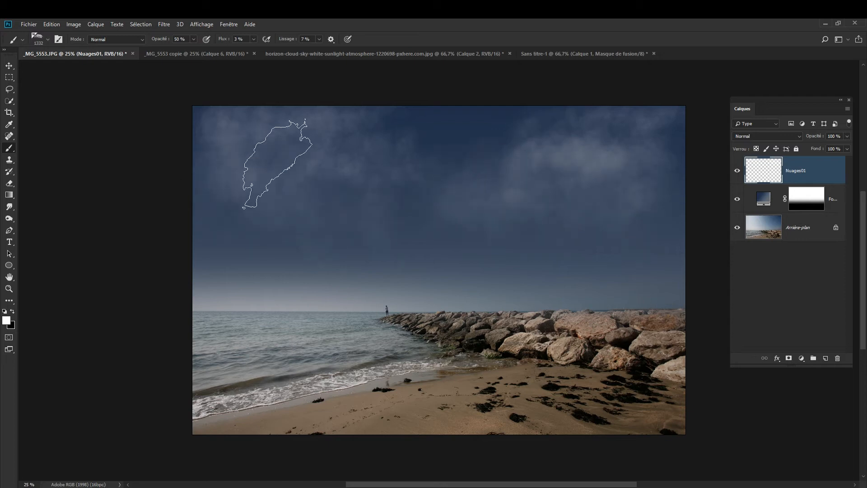
Extend the faint white clouds along the top of the sky to join the left and right cloud areas
right_click(483, 145)
left_click_drag(425, 120, 488, 117)
left_click_drag(645, 136, 670, 138)
mouse_move(224, 118)
left_mouse_down()
mouse_move(381, 126)
mouse_move(316, 143)
mouse_move(298, 182)
left_mouse_up()
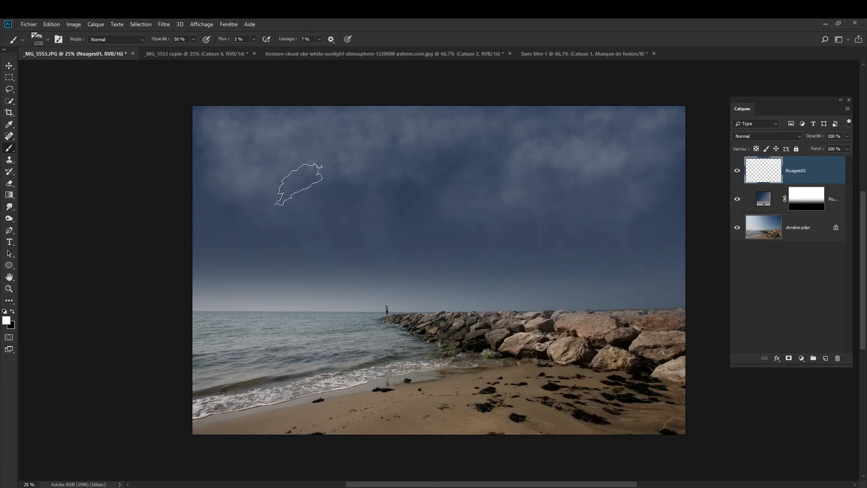
left_click_drag(517, 147, 641, 144)
Set the brush flow to 6% and size to about 1148 px, and paint brighter white clouds across the upper sky
left_click(253, 39)
mouse_move(325, 135)
left_mouse_down()
mouse_move(271, 120)
mouse_move(350, 136)
left_mouse_up()
right_click(350, 135)
left_click_drag(343, 170, 361, 171)
key("Return")
left_click_drag(199, 118, 420, 194)
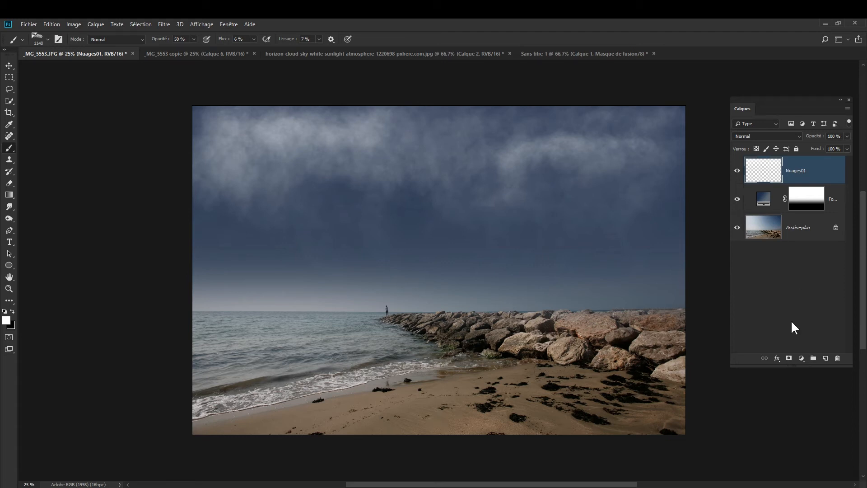
Add a mask to Nuages01 and paint it black, raising the flow to 10%, to break up the upper clouds
left_click(789, 358)
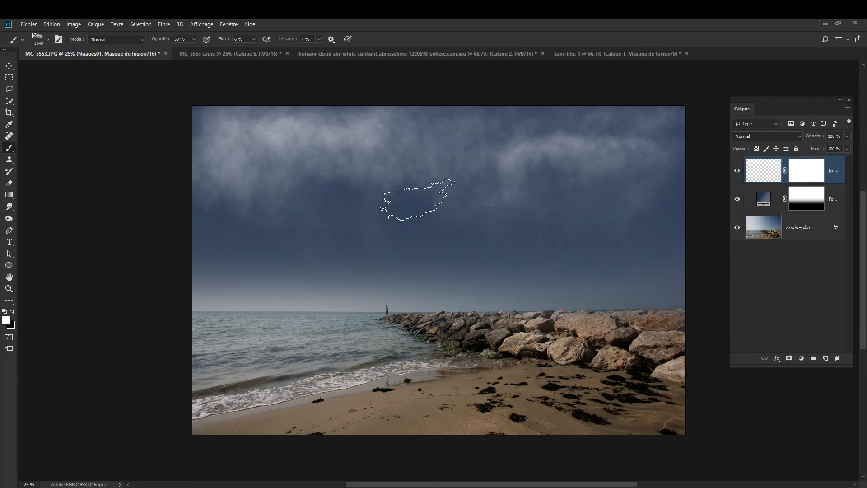
key("x")
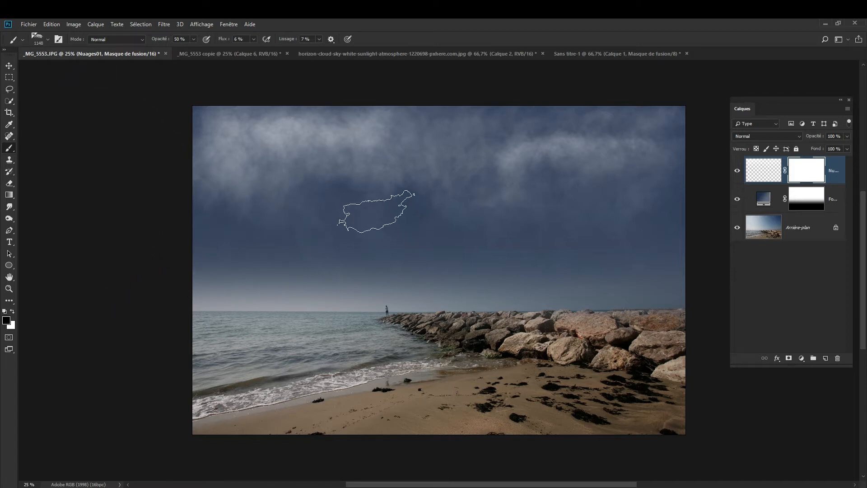
mouse_move(467, 206)
left_mouse_down()
mouse_move(544, 199)
mouse_move(509, 191)
mouse_move(533, 174)
mouse_move(577, 164)
mouse_move(508, 185)
mouse_move(448, 184)
mouse_move(513, 199)
mouse_move(637, 194)
mouse_move(604, 198)
left_mouse_up()
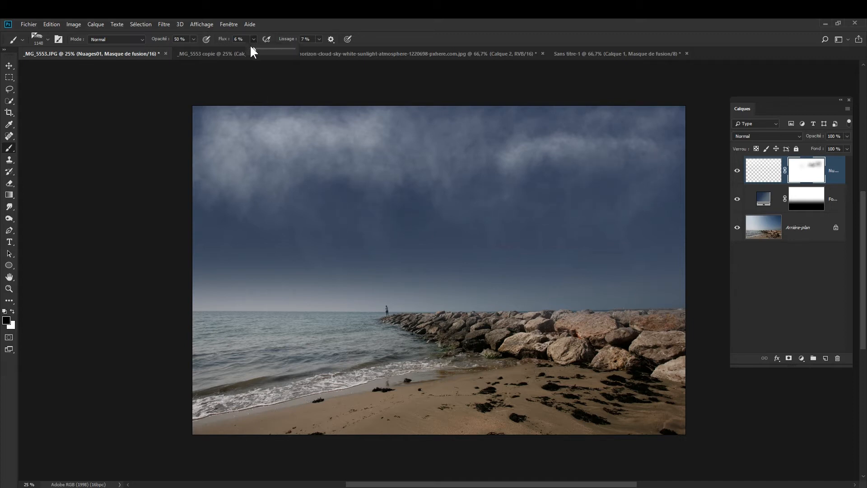
left_click(306, 216)
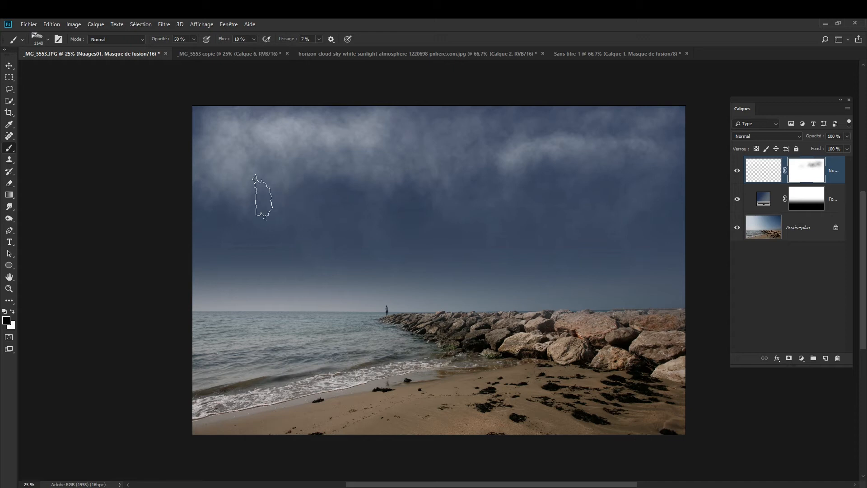
left_click_drag(247, 184, 254, 178)
mouse_move(318, 181)
left_mouse_down()
mouse_move(298, 149)
mouse_move(324, 168)
mouse_move(381, 142)
mouse_move(313, 185)
mouse_move(183, 179)
left_mouse_up()
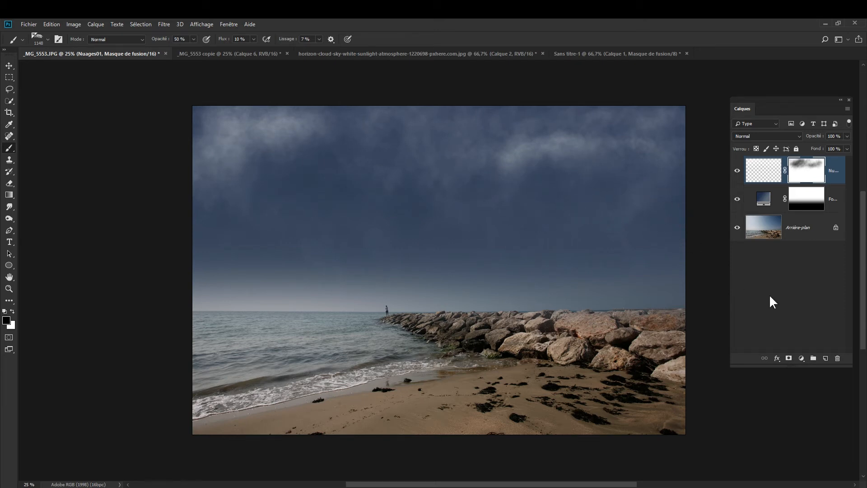
Create a new layer named Nuages02 and paint dark grey cloud shadows beneath the white clouds
left_click(826, 358)
key("x")
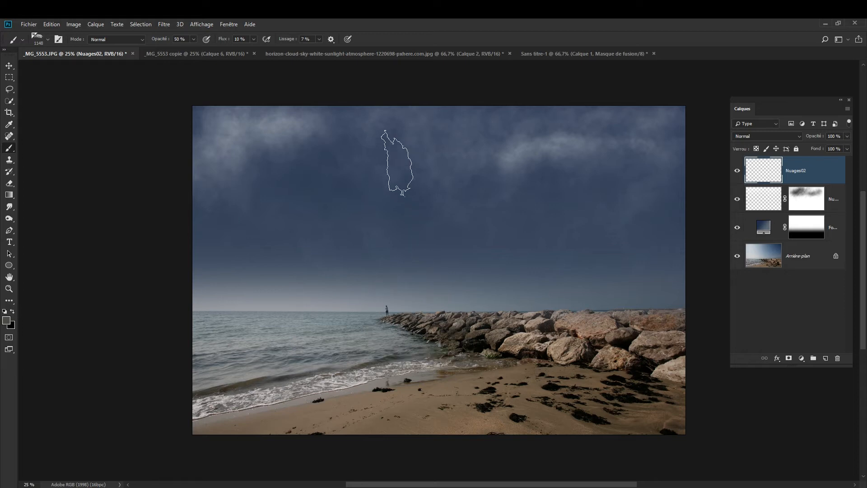
left_click_drag(391, 149, 403, 153)
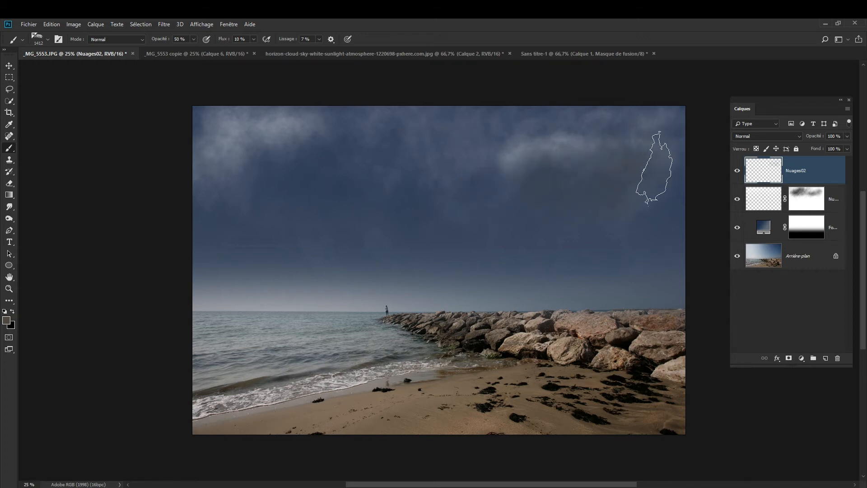
left_click_drag(649, 159, 532, 169)
left_click_drag(310, 134, 278, 134)
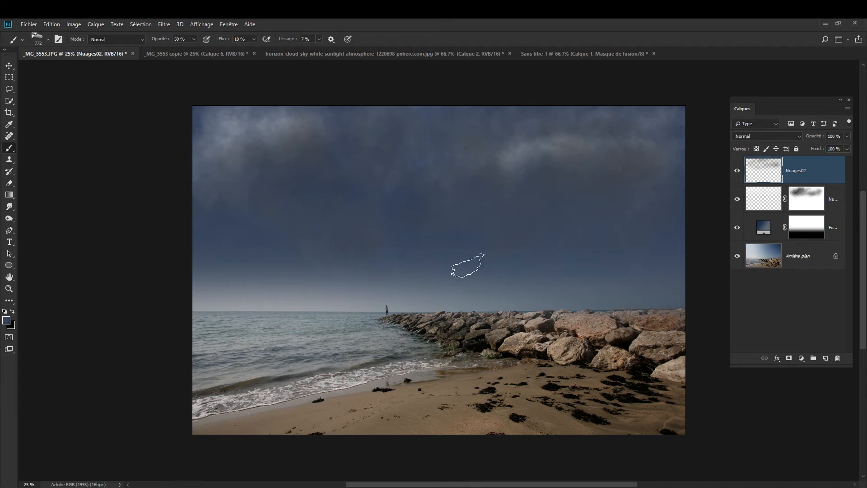
Create a new empty layer above Nuages02 and name it Nuages03
left_click(824, 357)
double_click(793, 171)
type("Nuages03")
key("Return")
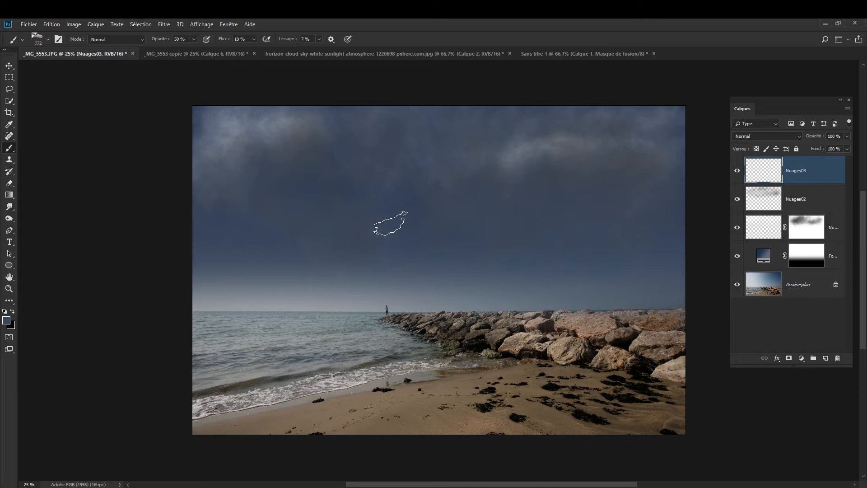
Restore white as the foreground colour, adjust the brush size and paint white clouds along the top edge of the sky on Nuages03
key("d")
key("bracketright")
key("bracketright")
key("bracketright")
key("bracketright")
key("bracketright")
key("bracketright")
key("bracketleft")
key("bracketleft")
key("bracketleft")
key("bracketleft")
key("bracketleft")
key("bracketleft")
key("x")
mouse_move(456, 120)
left_mouse_down()
mouse_move(585, 107)
mouse_move(411, 121)
mouse_move(419, 113)
mouse_move(347, 103)
mouse_move(321, 113)
mouse_move(359, 109)
mouse_move(240, 119)
mouse_move(473, 113)
left_mouse_up()
Try a white cloud stroke across the centre of the sky with a brush of about 1276 px, and undo it
key("bracketright")
key("bracketright")
key("bracketright")
key("bracketright")
key("bracketright")
left_click_drag(426, 177, 488, 174)
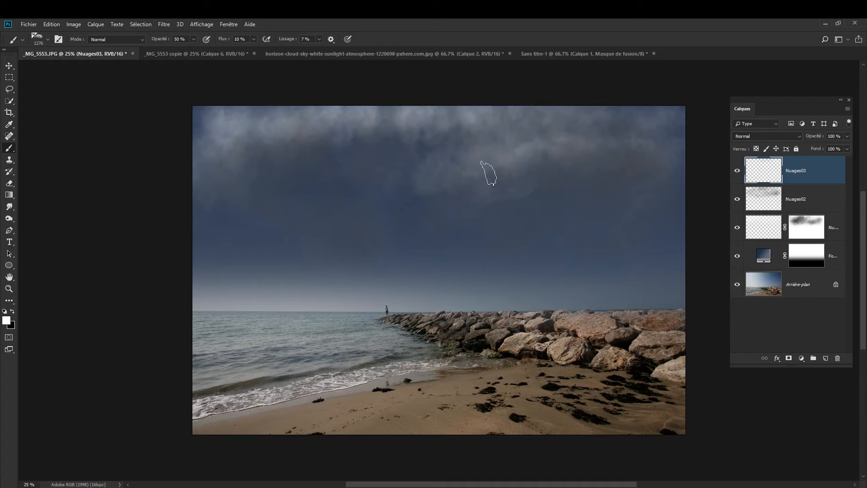
key("ctrl+z")
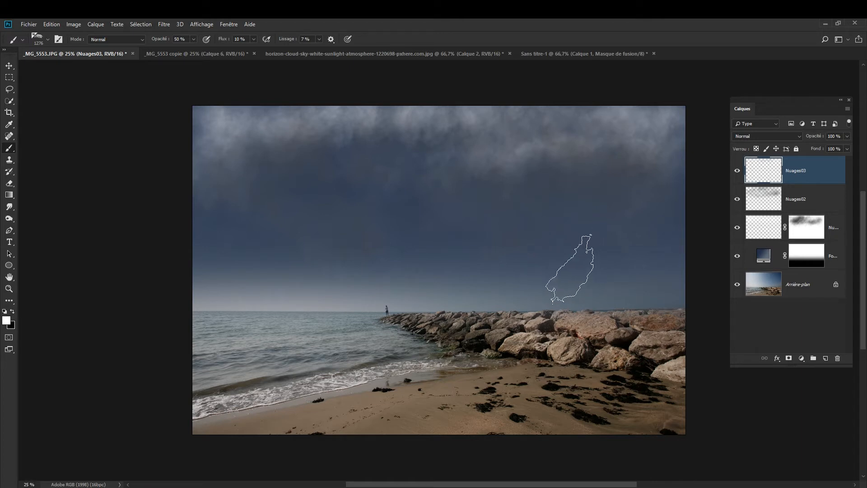
Paint a broad band of white clouds across the left and centre of the sky on Nuages03, varying the brush size
key("bracketleft")
mouse_move(394, 185)
left_mouse_down()
mouse_move(329, 210)
mouse_move(228, 202)
left_mouse_up()
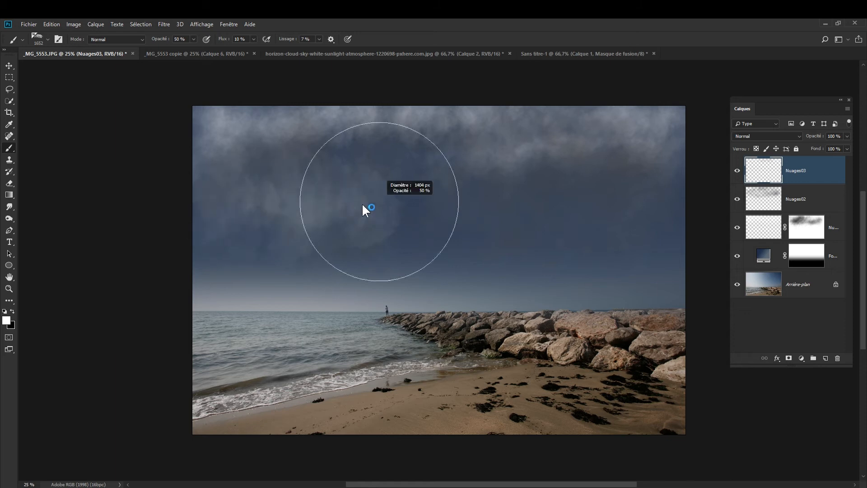
mouse_move(399, 213)
left_mouse_down()
mouse_move(376, 212)
mouse_move(437, 219)
mouse_move(368, 207)
mouse_move(421, 205)
mouse_move(208, 213)
mouse_move(201, 204)
left_mouse_up()
mouse_move(329, 188)
left_mouse_down()
mouse_move(213, 175)
mouse_move(344, 165)
left_mouse_up()
right_click(321, 183)
mouse_move(316, 181)
left_mouse_down()
mouse_move(343, 188)
mouse_move(213, 190)
left_mouse_up()
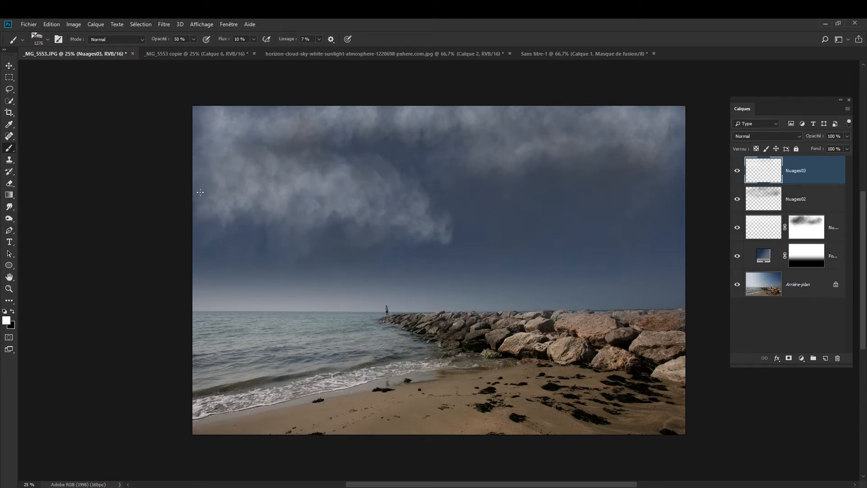
Extend the white cloud band from the centre to the right side of the sky above the rocks
mouse_move(441, 230)
left_mouse_down()
mouse_move(417, 230)
mouse_move(381, 194)
mouse_move(465, 232)
mouse_move(535, 240)
left_mouse_up()
left_click_drag(592, 251, 626, 257)
mouse_move(598, 217)
left_mouse_down()
mouse_move(501, 224)
mouse_move(584, 199)
mouse_move(671, 217)
mouse_move(556, 205)
mouse_move(613, 224)
left_mouse_up()
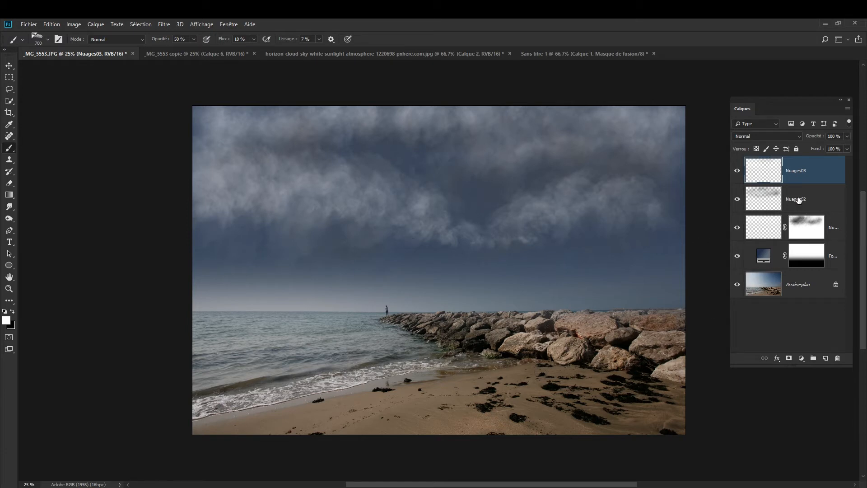
Create a new empty layer above Nuages03 and name it Nuages04
left_click(825, 358)
double_click(799, 171)
key("Return")
Choose a dark blue sampled from the sky as the foreground colour and paint cloud shadows across the middle of the sky on Nuages04
left_click(6, 320)
left_click(479, 198)
left_click(749, 324)
left_click_drag(436, 236, 384, 217)
mouse_move(336, 231)
left_mouse_down()
mouse_move(450, 226)
mouse_move(394, 214)
mouse_move(333, 221)
mouse_move(340, 189)
mouse_move(245, 220)
mouse_move(261, 207)
mouse_move(266, 222)
mouse_move(313, 226)
mouse_move(555, 207)
mouse_move(567, 236)
mouse_move(479, 250)
mouse_move(433, 246)
mouse_move(454, 230)
left_mouse_up()
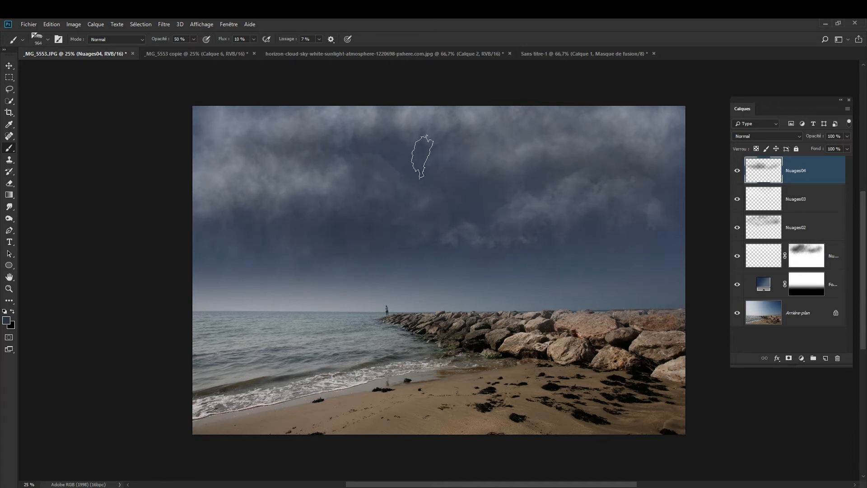
Create a new empty layer above Nuages04 and name it Nuages05
left_click(826, 359)
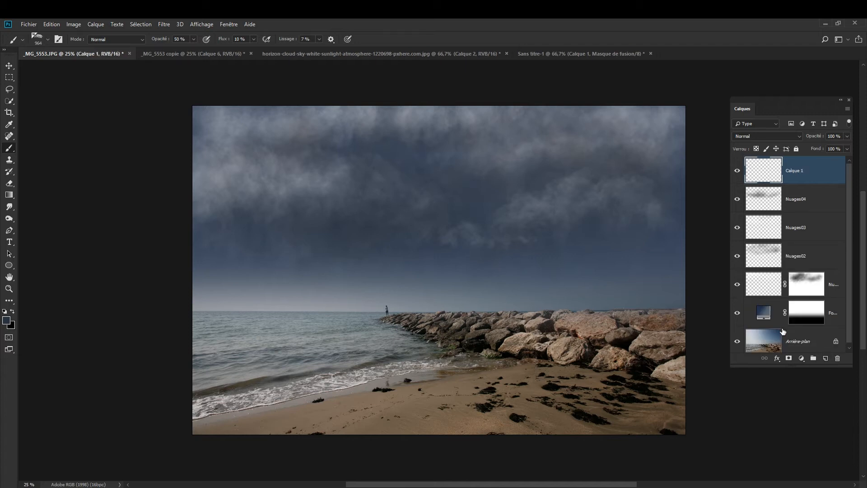
double_click(794, 171)
type("Nuages05")
key("Return")
Reset the foreground colour to white, set the brush to about 604 px and paint highlights on the right-hand clouds on Nuages05
left_click(5, 311)
key("x")
right_click(524, 159)
left_click_drag(627, 182, 636, 183)
key("Return")
left_click_drag(581, 186, 476, 183)
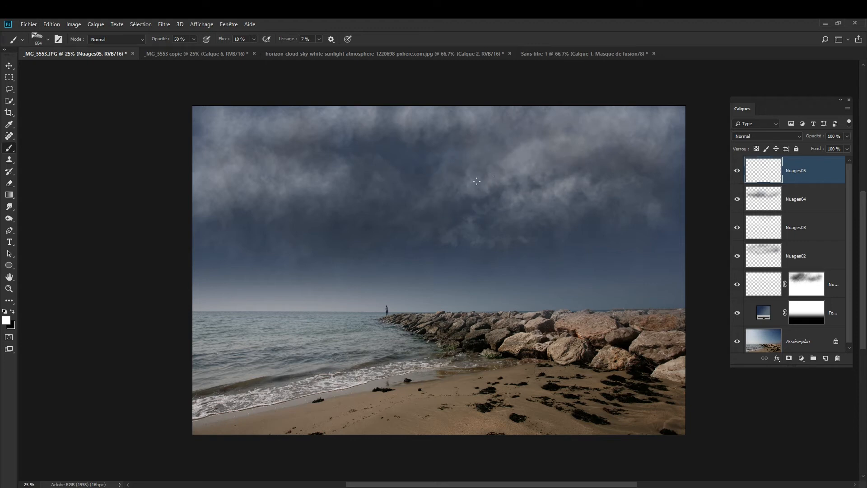
Paint white highlights on the left clouds, the lower sky and diagonally from the upper right toward the centre on Nuages05
left_click_drag(555, 174, 574, 163)
mouse_move(235, 181)
left_mouse_down()
mouse_move(207, 175)
mouse_move(226, 169)
mouse_move(228, 184)
mouse_move(203, 212)
left_mouse_up()
left_click_drag(302, 168, 257, 169)
left_click_drag(664, 243, 324, 265)
left_click(537, 154, "alt")
key("d")
key("x")
mouse_move(601, 131)
left_mouse_down()
mouse_move(398, 211)
mouse_move(396, 225)
left_mouse_up()
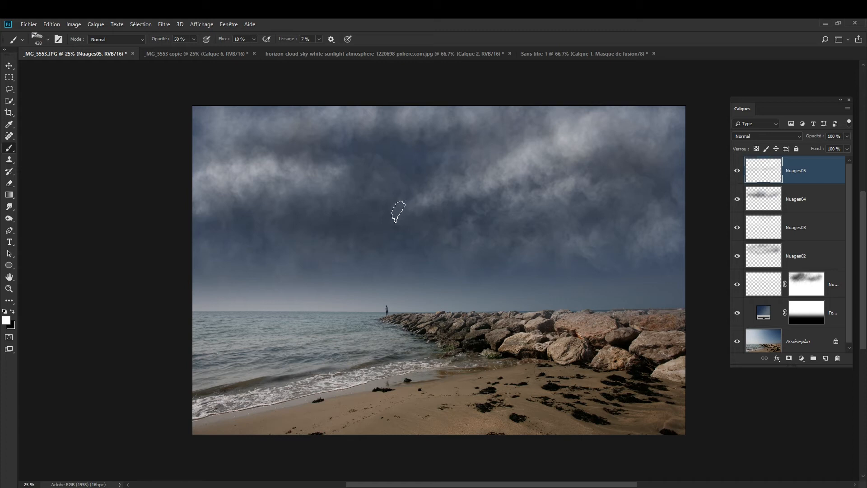
Refine the cloud highlights with short white strokes at the centre, right and left edge of the sky, using a smaller brush
mouse_move(405, 210)
left_mouse_down()
mouse_move(413, 205)
mouse_move(392, 215)
left_mouse_up()
left_click_drag(390, 211, 379, 215)
left_click_drag(637, 192, 649, 177)
left_click_drag(493, 215, 467, 222)
mouse_move(213, 161)
left_mouse_down()
mouse_move(200, 153)
mouse_move(206, 182)
left_mouse_up()
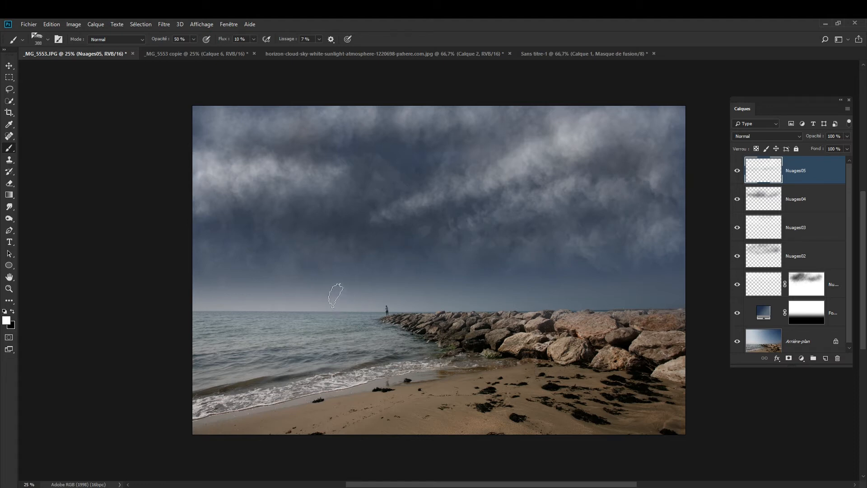
Compare the painted sky with and without the gradient fill layer
left_click(763, 315)
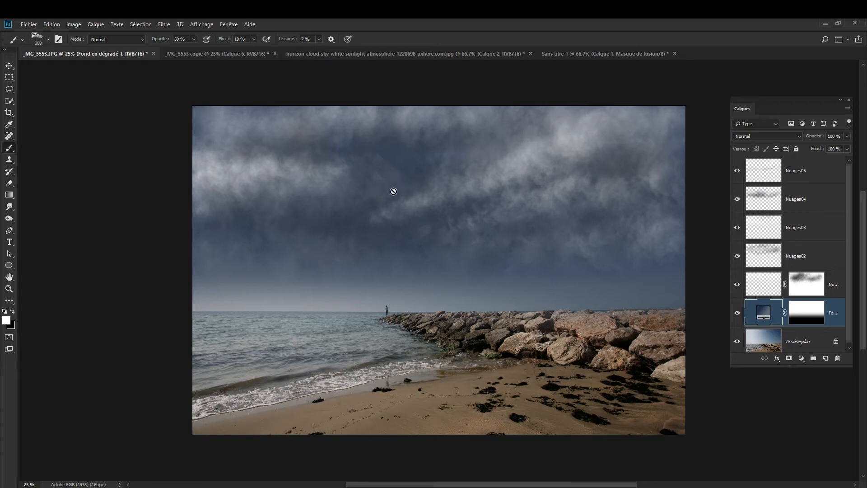
left_click(736, 313)
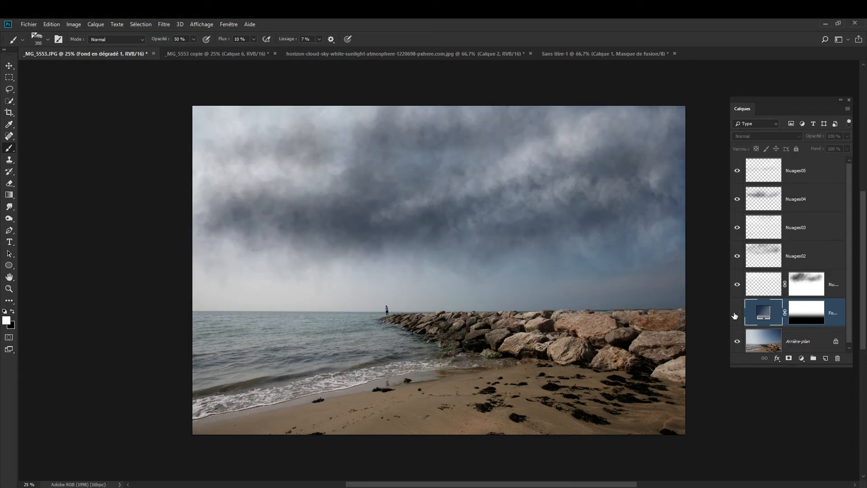
left_click(736, 313)
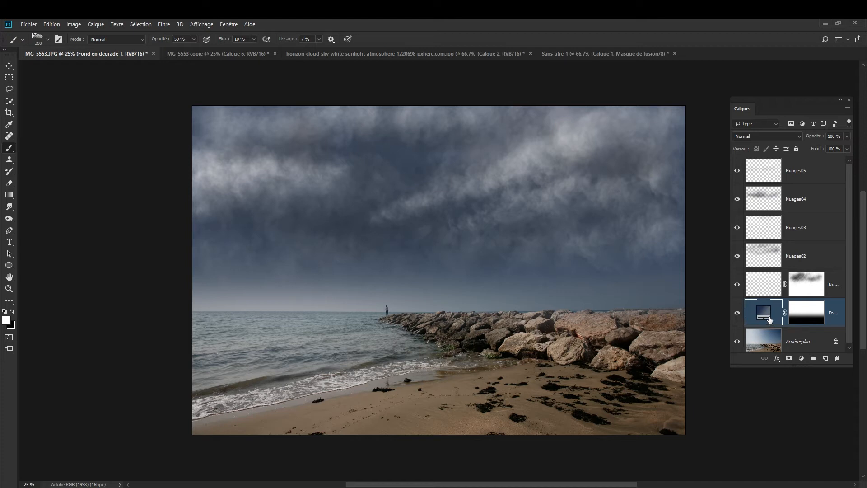
Put the gradient fill layer in its own group, add a mask to the group and enlarge the black brush to about 1652 px
key("ctrl+g")
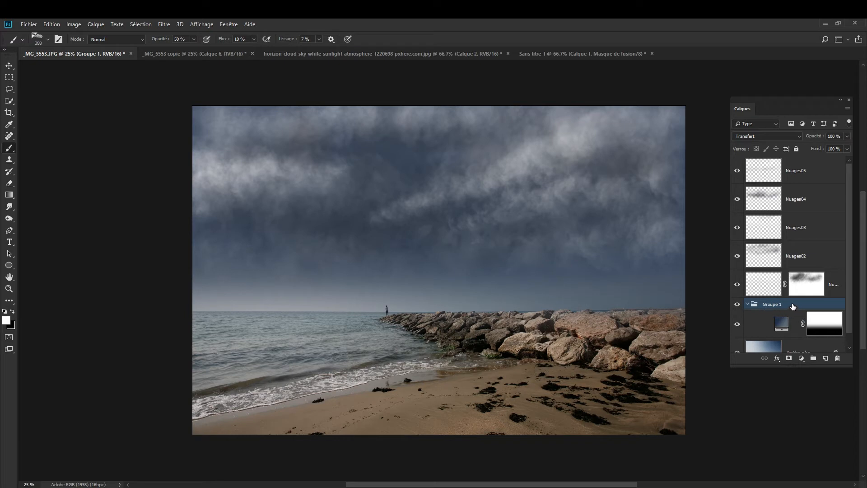
left_click(789, 359)
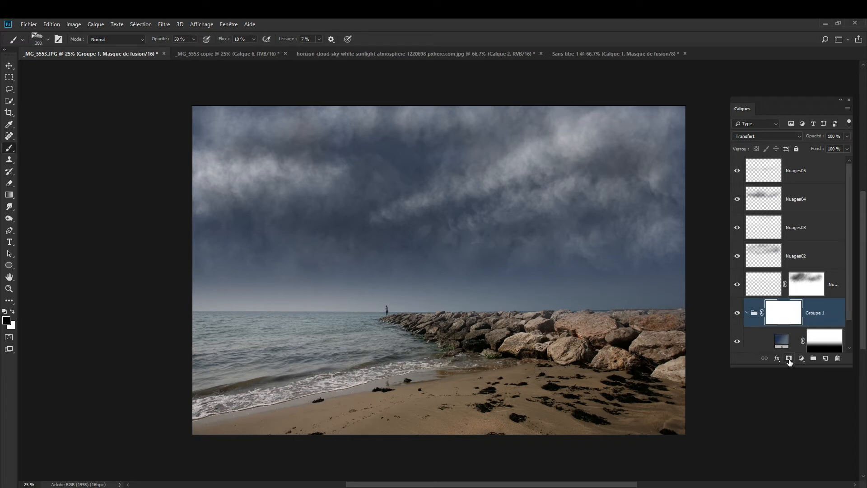
mouse_move(388, 259)
left_mouse_down()
mouse_move(453, 270)
mouse_move(460, 263)
left_mouse_up()
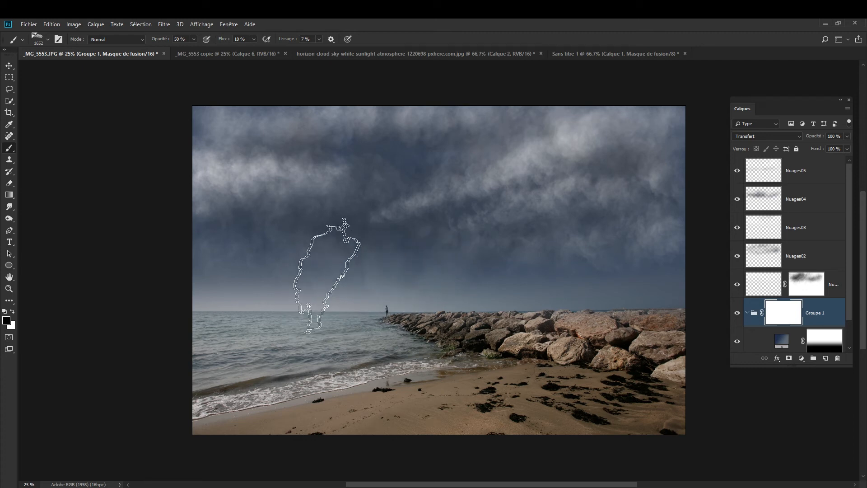
Paint black on the gradient group's mask across the lower sky to reveal haze, continuing with the brush reduced to 700 px
mouse_move(253, 271)
left_mouse_down()
mouse_move(193, 271)
mouse_move(213, 280)
mouse_move(222, 271)
mouse_move(199, 284)
left_mouse_up()
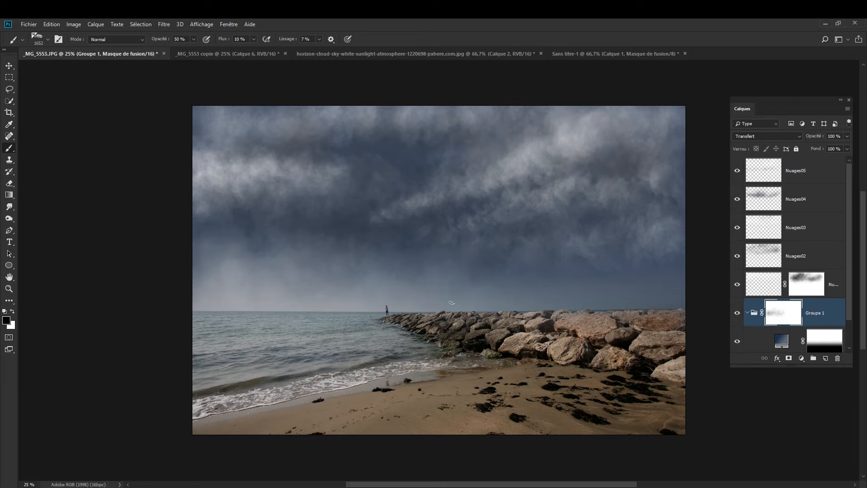
right_click(441, 187, "alt")
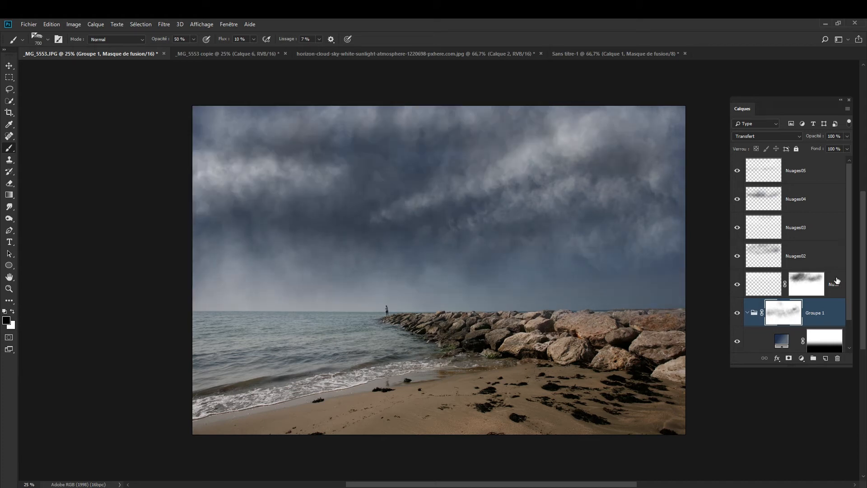
Group the five cloud layers from Nuages05 down to the masked cloud layer and name the group Nuages
left_click(820, 177)
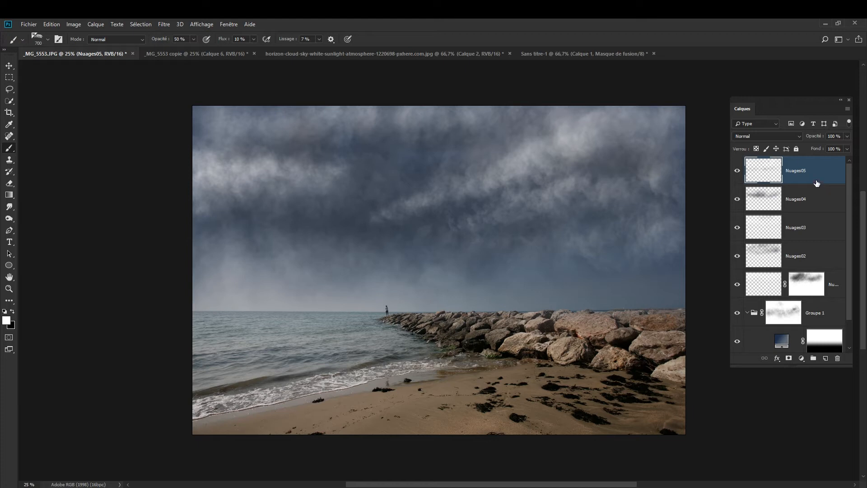
left_click(834, 294, "shift")
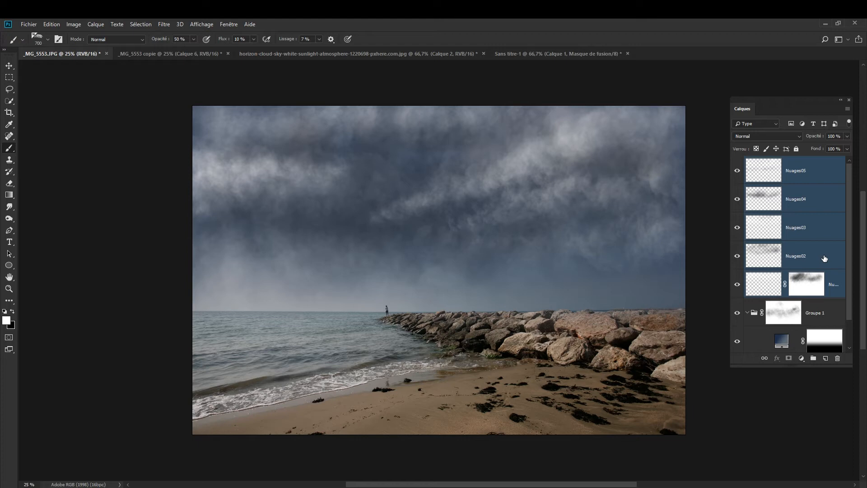
key("ctrl+g")
double_click(781, 163)
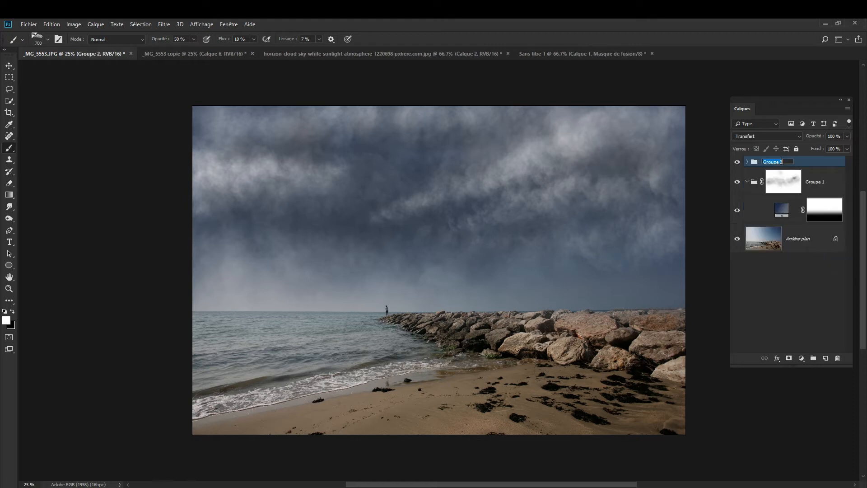
type("Nuages")
key("Return")
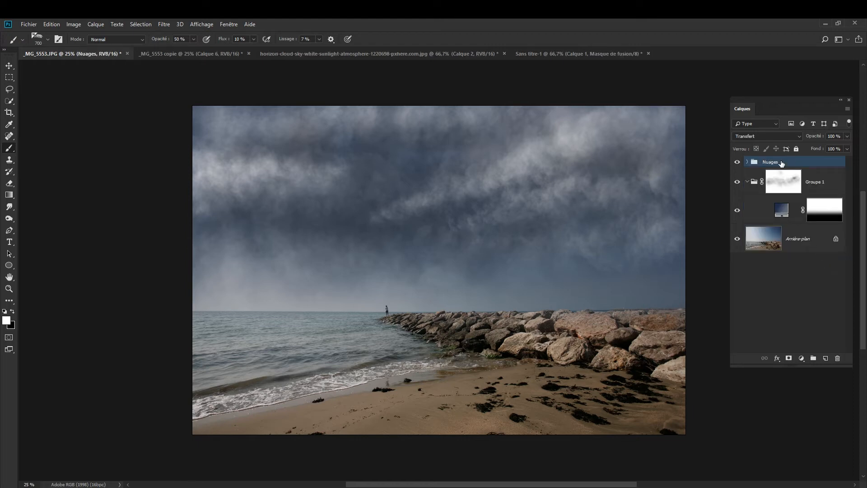
Compare the sky with and without the Nuages group and the masked gradient group
left_click(737, 164)
left_click(738, 163)
left_click(738, 164)
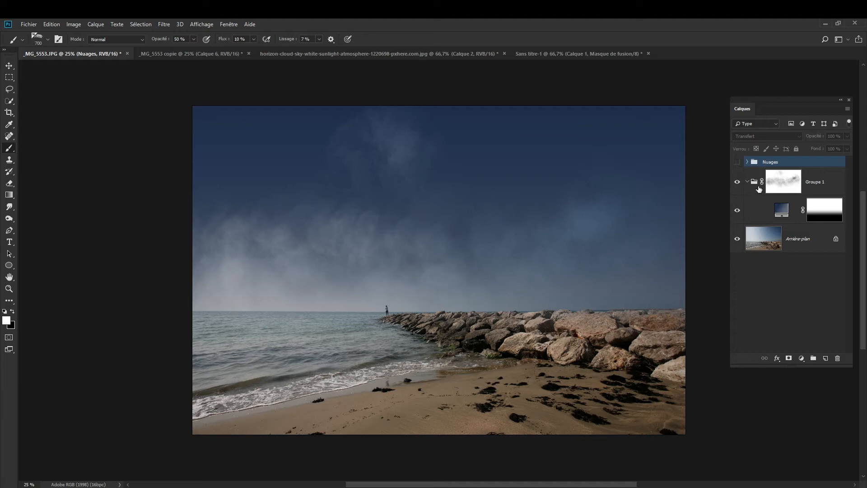
left_click(737, 182)
left_click(737, 183)
left_click(737, 183)
left_click(737, 183)
left_click(737, 163)
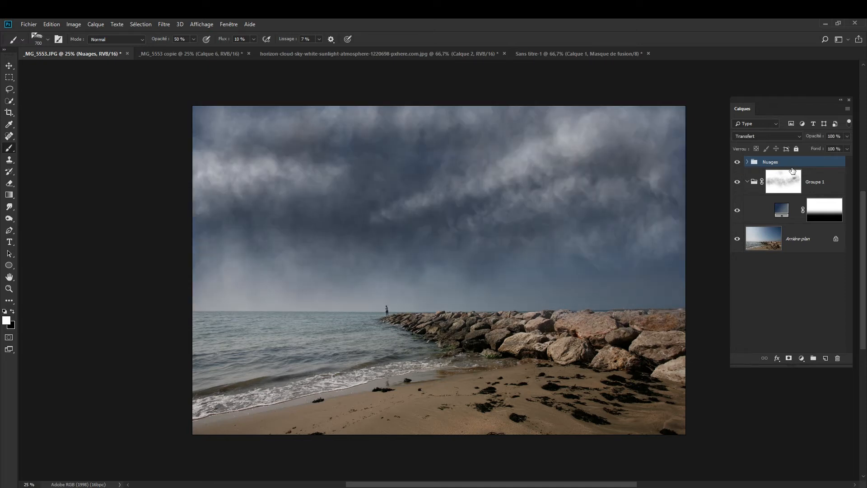
Add a mask to the Nuages group and fade the upper clouds in black with a 2076 px brush, setting brush opacity to 63%
left_click(787, 357)
key("x")
left_click_drag(414, 252, 470, 244)
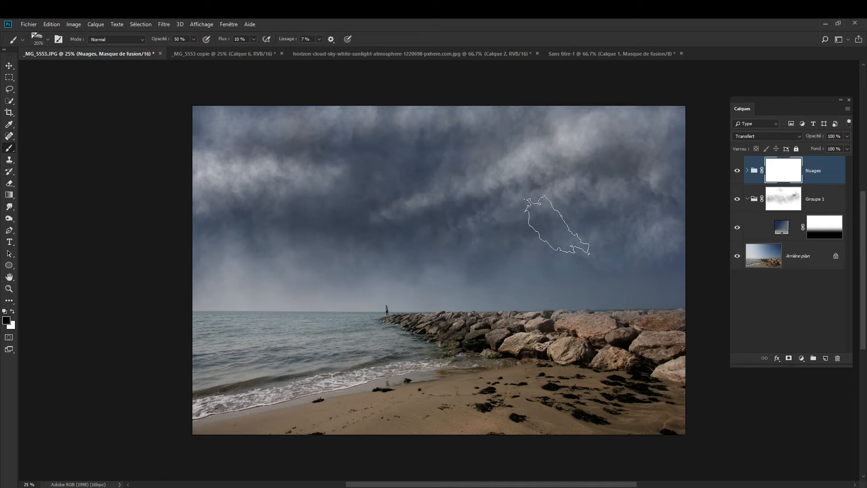
left_click(476, 225)
mouse_move(474, 222)
left_mouse_down()
mouse_move(531, 217)
mouse_move(583, 192)
mouse_move(599, 136)
mouse_move(533, 131)
mouse_move(596, 135)
mouse_move(523, 122)
mouse_move(574, 176)
mouse_move(571, 207)
mouse_move(629, 175)
mouse_move(465, 219)
mouse_move(505, 245)
mouse_move(426, 236)
mouse_move(264, 180)
mouse_move(242, 198)
mouse_move(344, 264)
left_mouse_up()
key("6")
key("3")
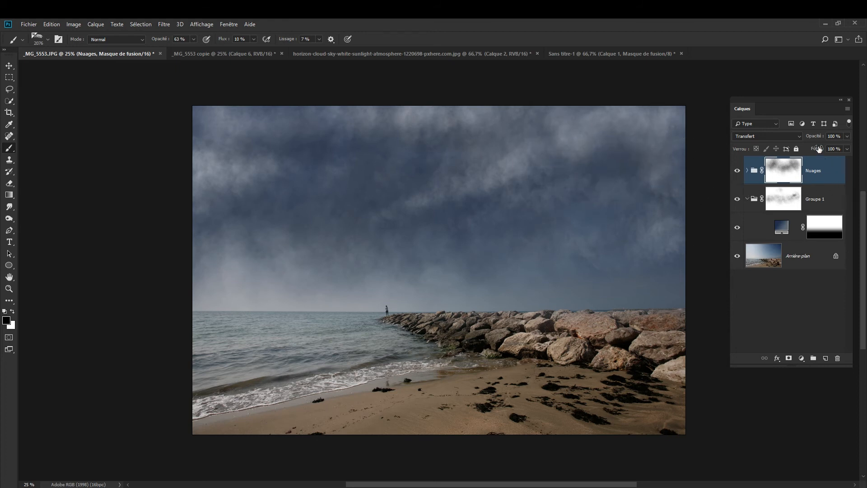
left_click_drag(818, 138, 802, 140)
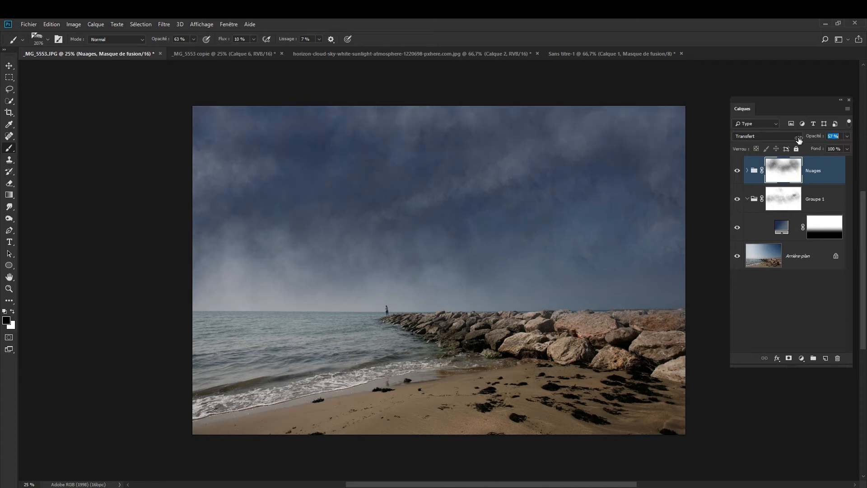
left_click_drag(797, 141, 840, 141)
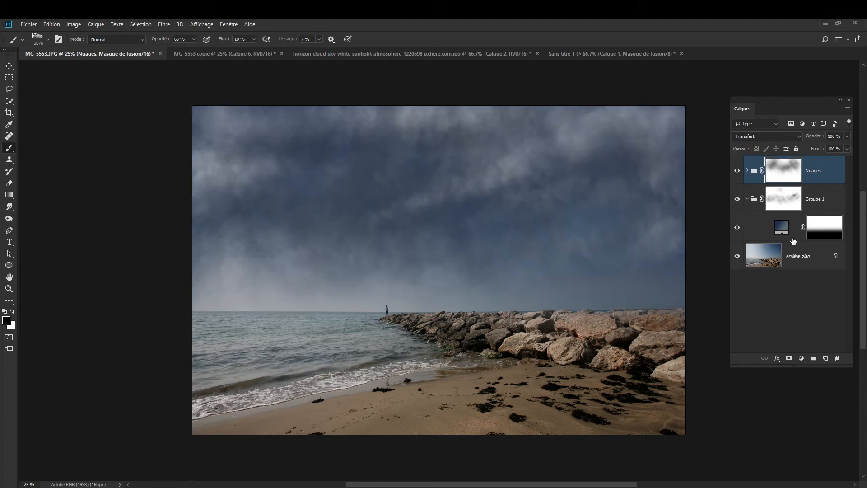
Add a Photo Filter adjustment with Warming Filter (85) above the Nuages group and clip it to that group
left_click(800, 358)
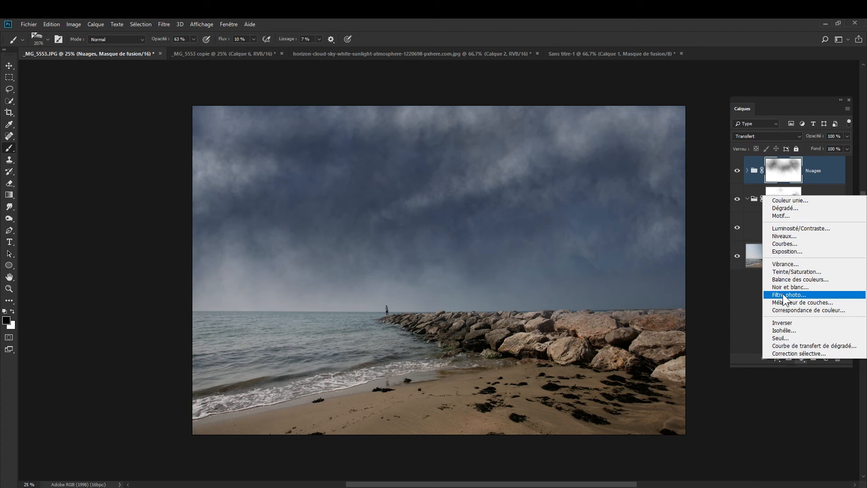
left_click(784, 297)
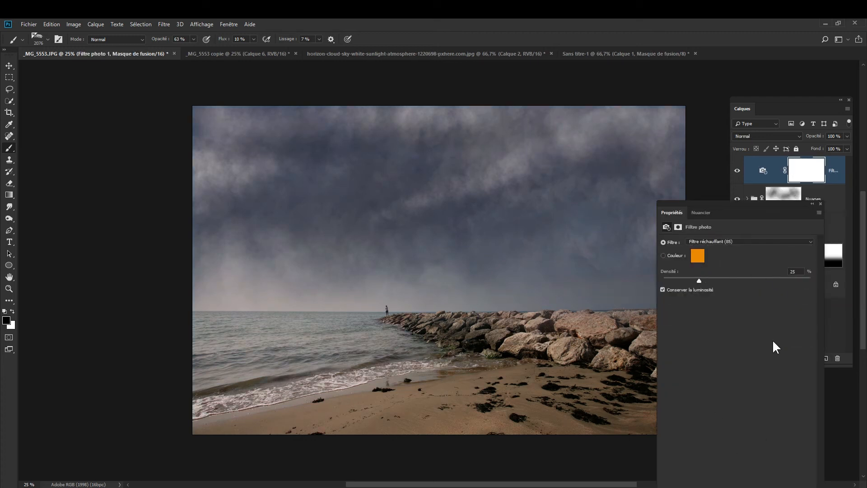
left_click_drag(752, 204, 657, 104)
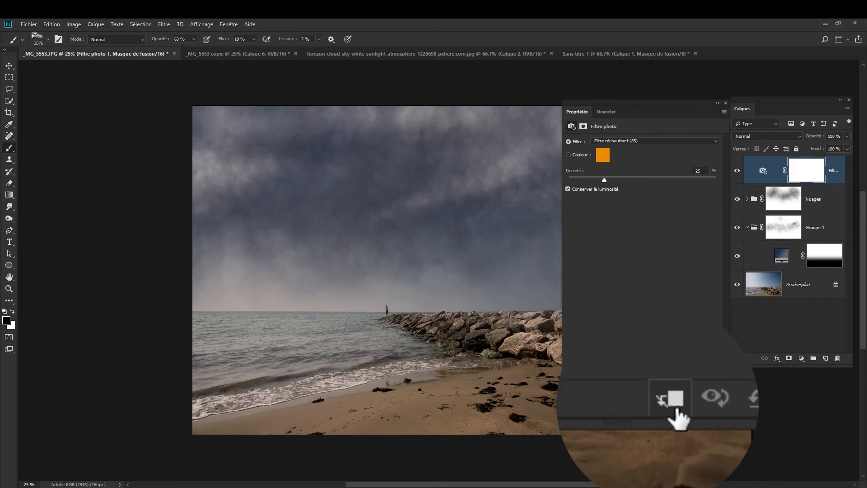
left_click(677, 417)
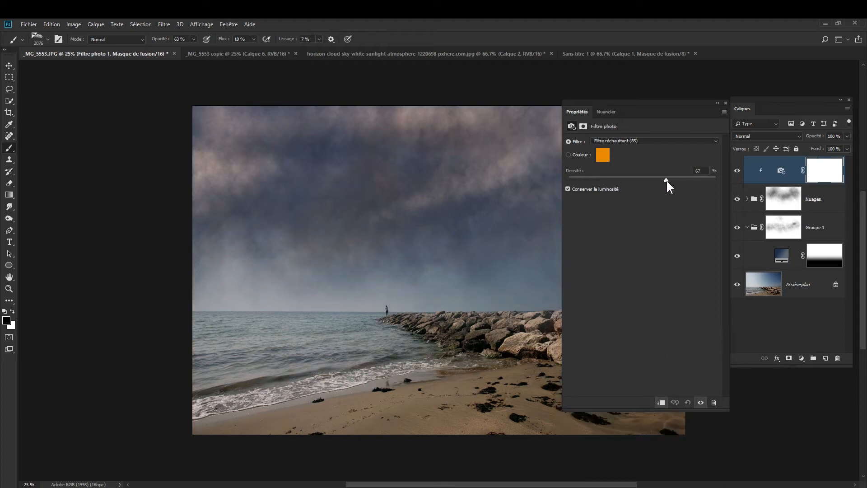
Try stronger photo filter densities up to 91%, then lower the density to 40%
left_click_drag(684, 178, 680, 178)
left_click_drag(674, 109, 673, 186)
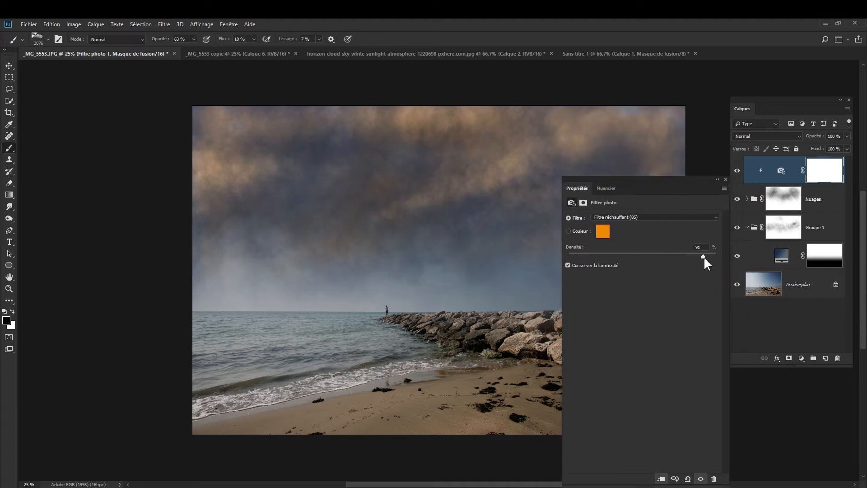
left_click_drag(689, 254, 626, 256)
Set the photo filter's colour to beige 93826e sampled from the rocks and its density to 89%
left_click(602, 231)
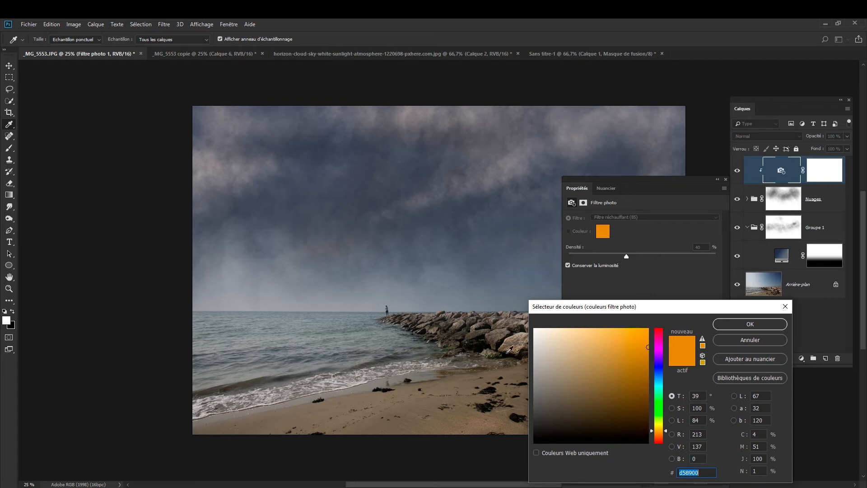
left_click(521, 335)
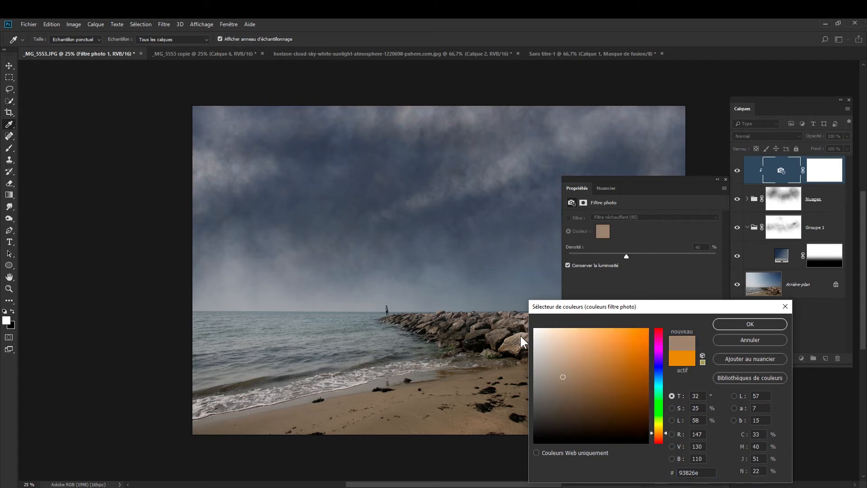
left_click(742, 324)
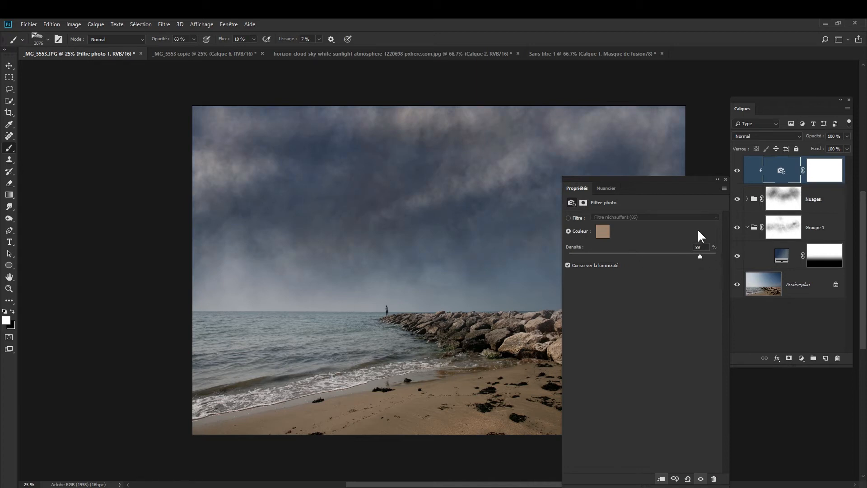
left_click(726, 179)
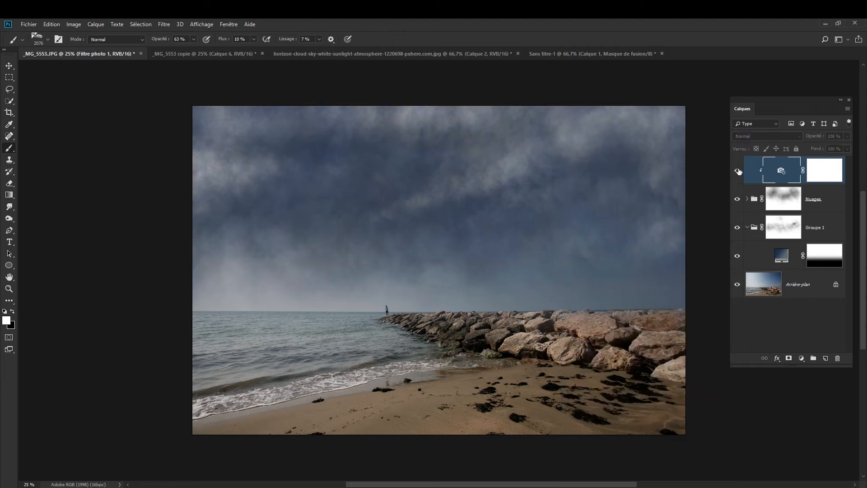
Compare the sky with and without the photo filter and the gradient fill layer
left_click(737, 171)
left_click(738, 256)
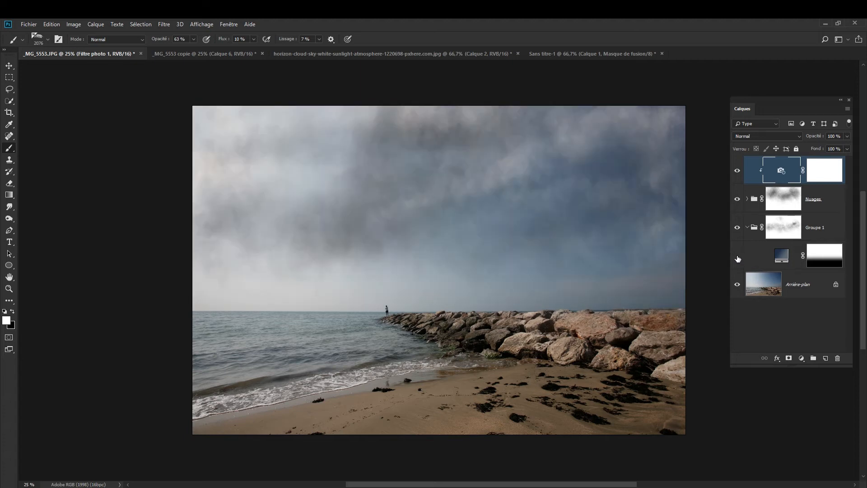
left_click(737, 257)
left_click(737, 257)
left_click(737, 257)
Recolour the gradient fill's stop at position 0% with grey-blue 596170 sampled from the sky and check the layer's effect
double_click(783, 258)
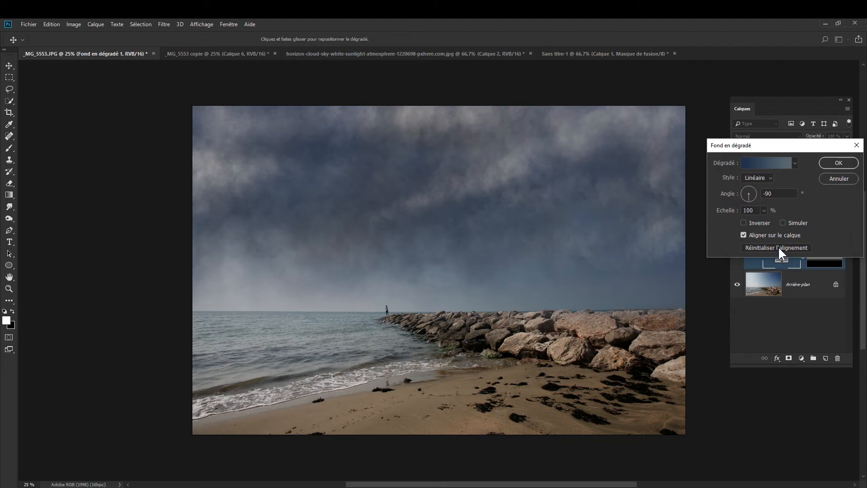
left_click(753, 162)
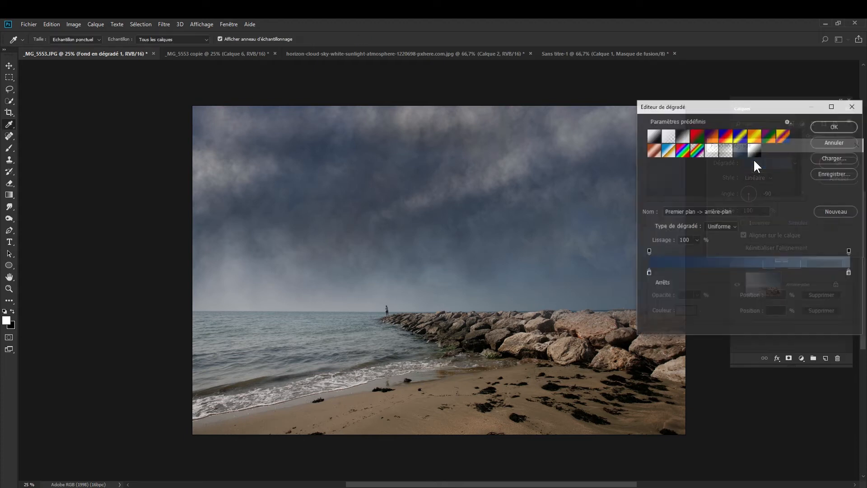
left_click(648, 272)
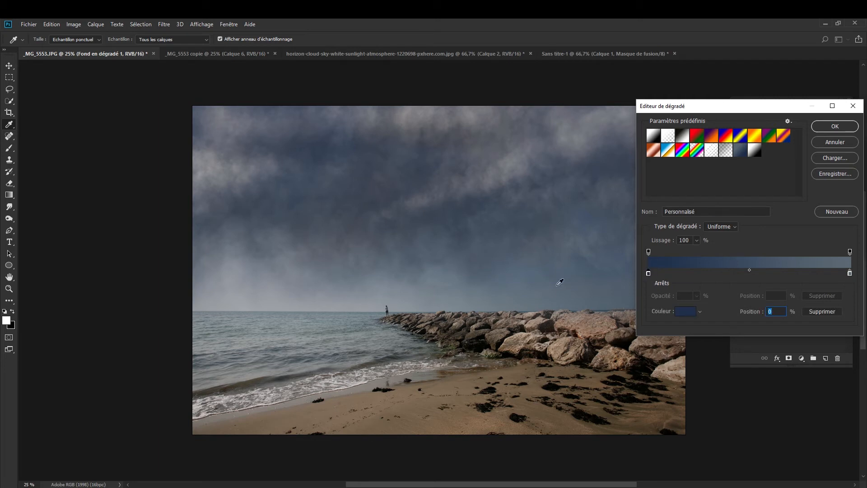
left_click(685, 311)
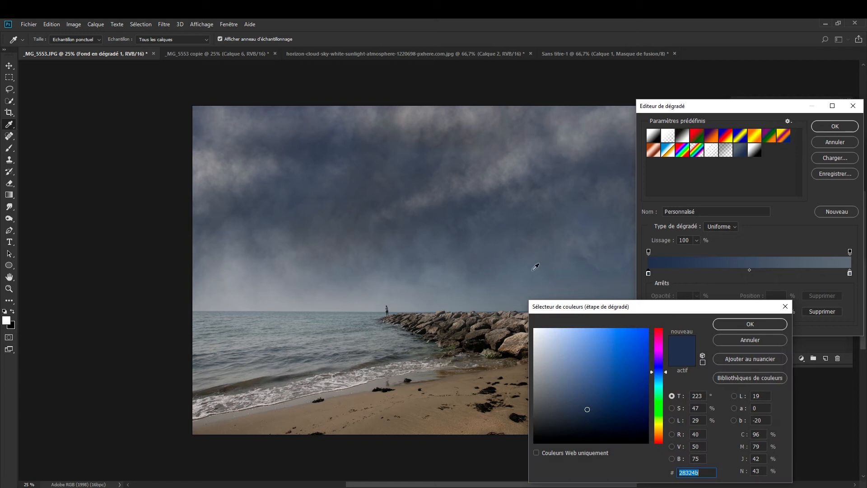
left_click(569, 264)
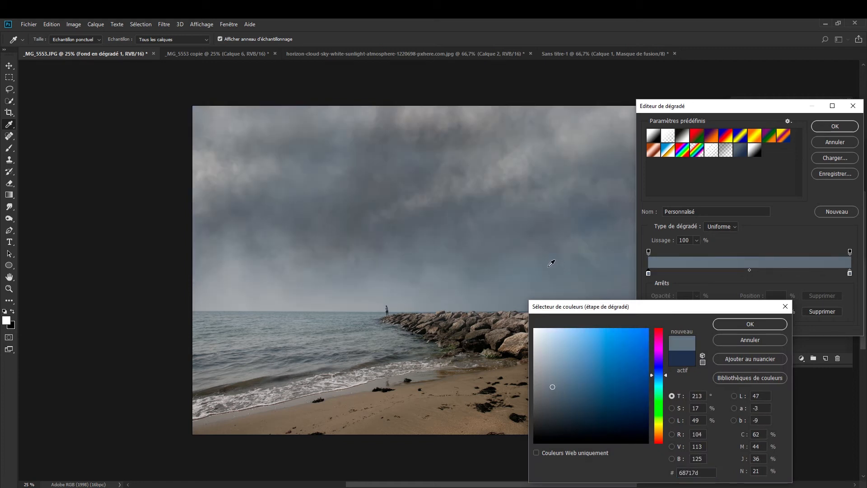
left_click(585, 228)
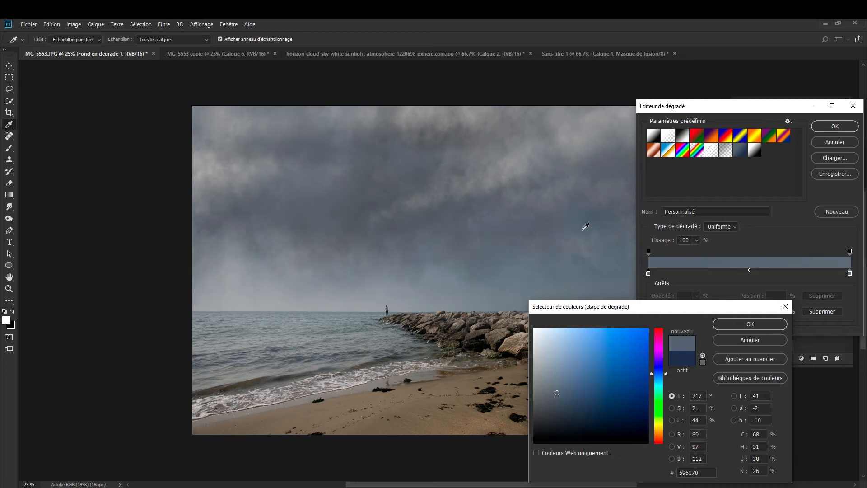
left_click(729, 324)
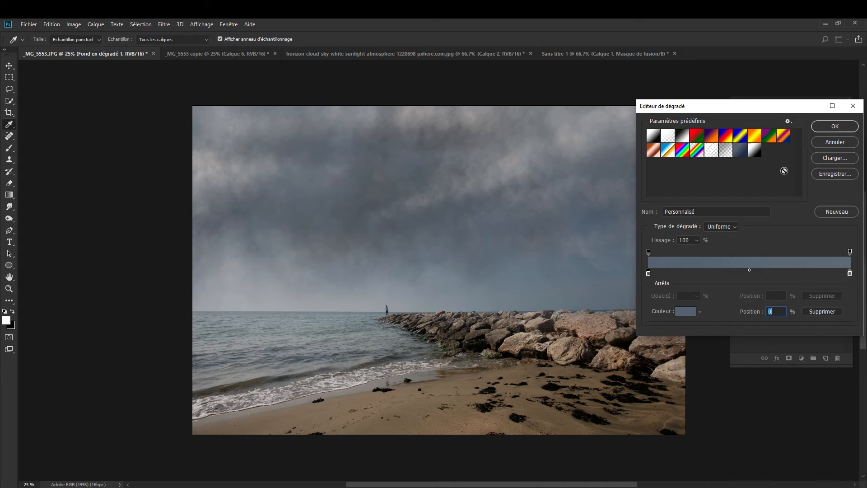
left_click(836, 128)
left_click(825, 186)
left_click(737, 258)
left_click(737, 258)
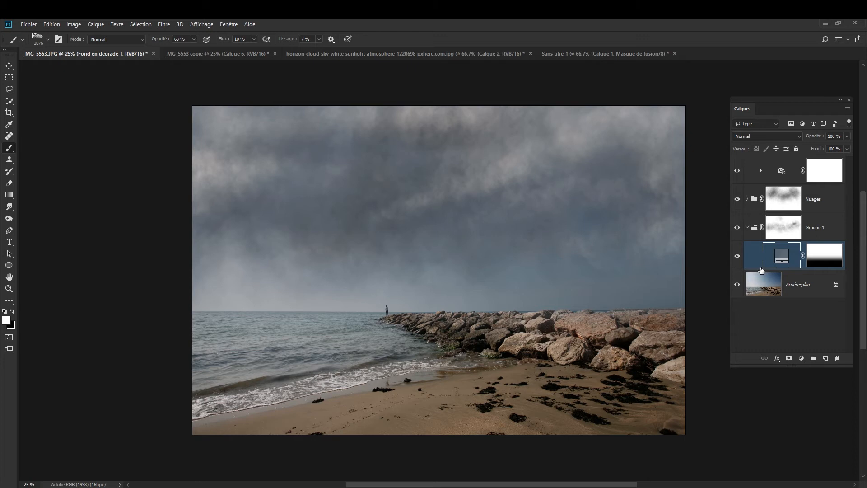
left_click(801, 357)
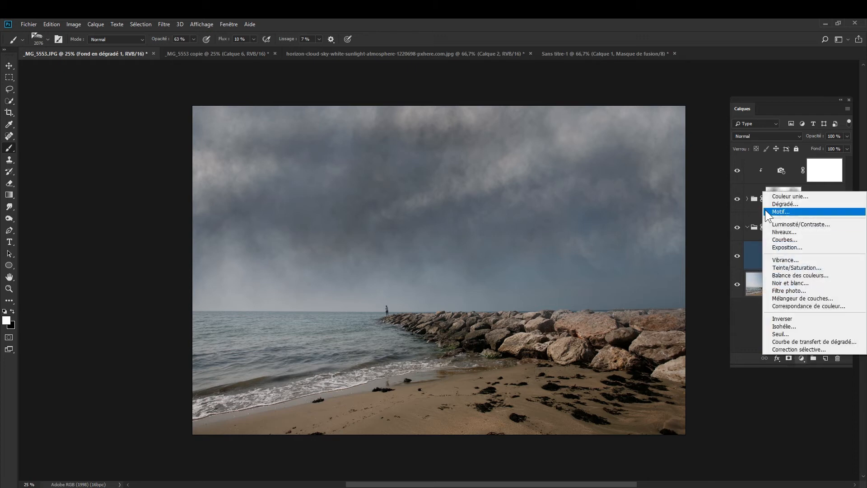
left_click(743, 310)
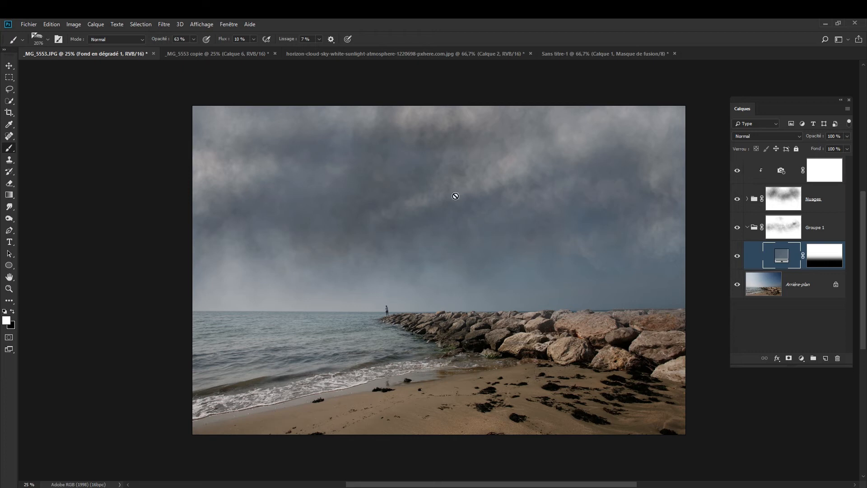
left_click(389, 195, "ctrl")
left_click(389, 195, "alt")
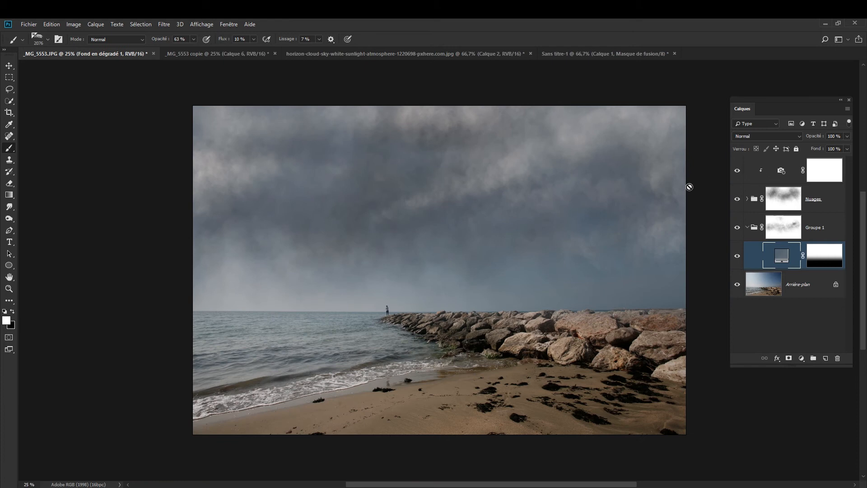
Expand the Nuages group and compare the sky with and without the Nuages04 layer
left_click(746, 200)
left_click(737, 256)
left_click(737, 256)
left_click(737, 256)
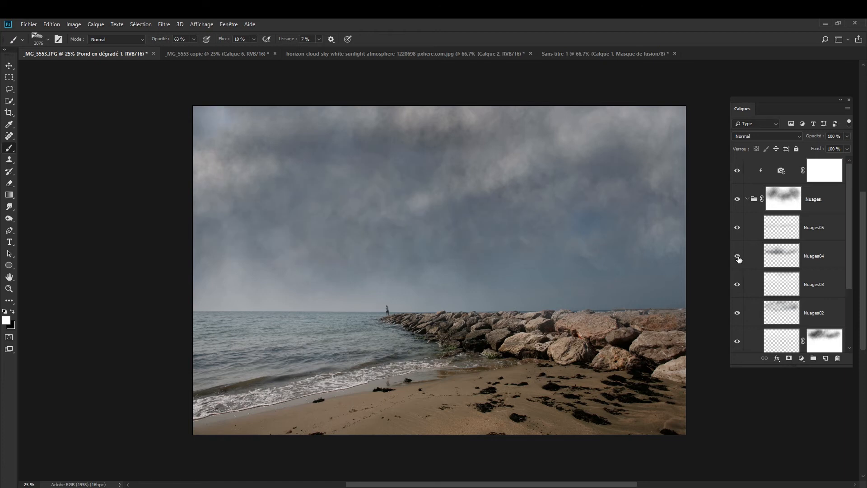
left_click(738, 257)
left_click(736, 258)
left_click(736, 258)
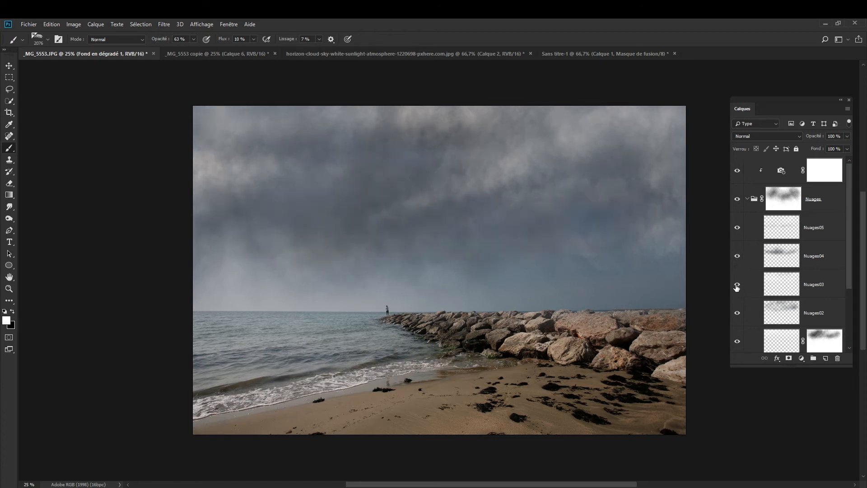
Compare the sky with and without the Nuages02 layer
left_click(737, 313)
left_click(737, 314)
left_click(737, 313)
left_click(736, 313)
Add a colour overlay effect to the Nuages04 layer with its blend mode set to Normal
left_click(829, 256)
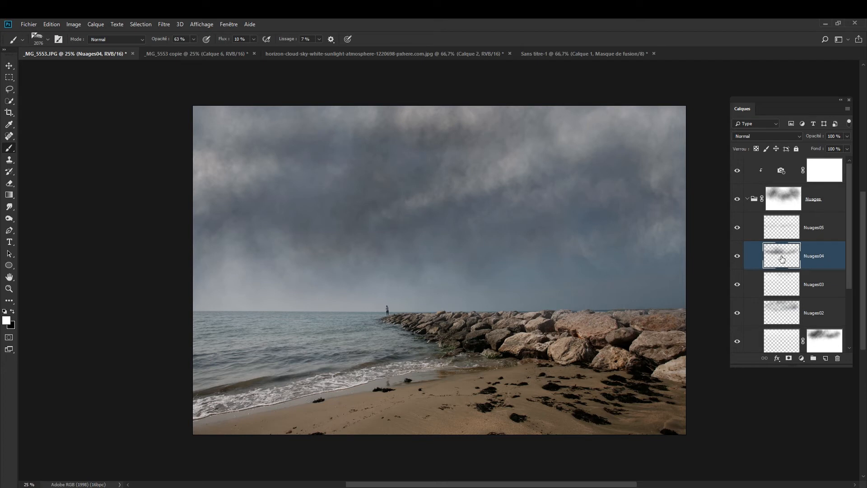
left_click(777, 359)
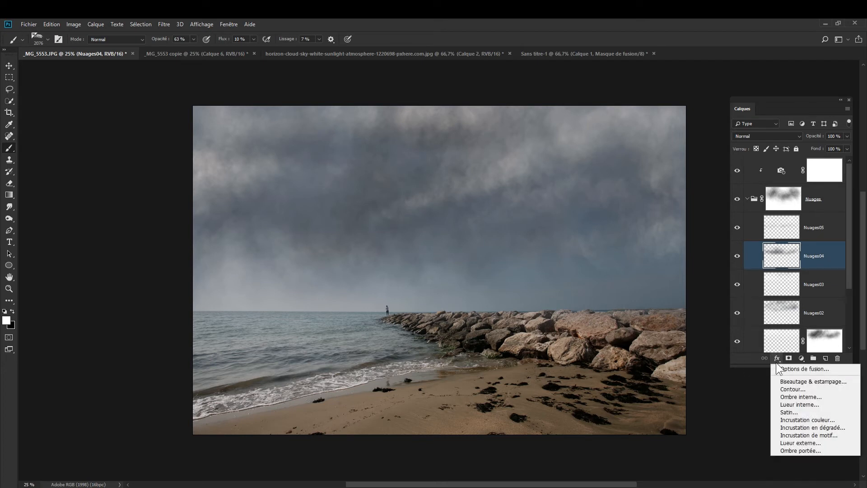
left_click(787, 420)
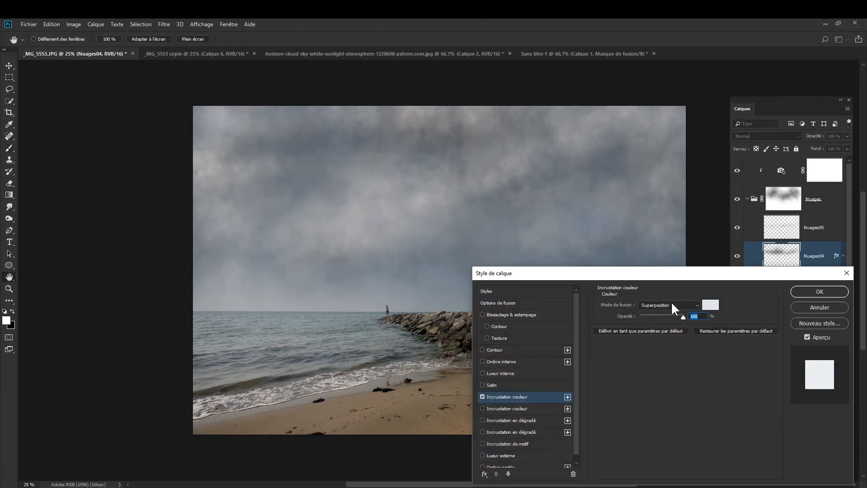
left_click(681, 306)
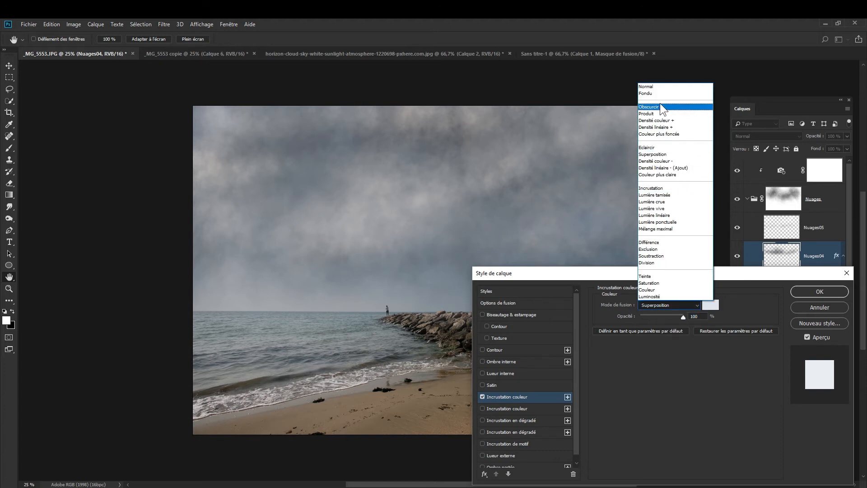
left_click(651, 87)
Set the Nuages04 overlay colour to a bright, saturated blue and apply the layer style
left_click(718, 306)
mouse_move(600, 388)
left_mouse_down()
mouse_move(590, 401)
mouse_move(604, 416)
mouse_move(644, 358)
left_mouse_up()
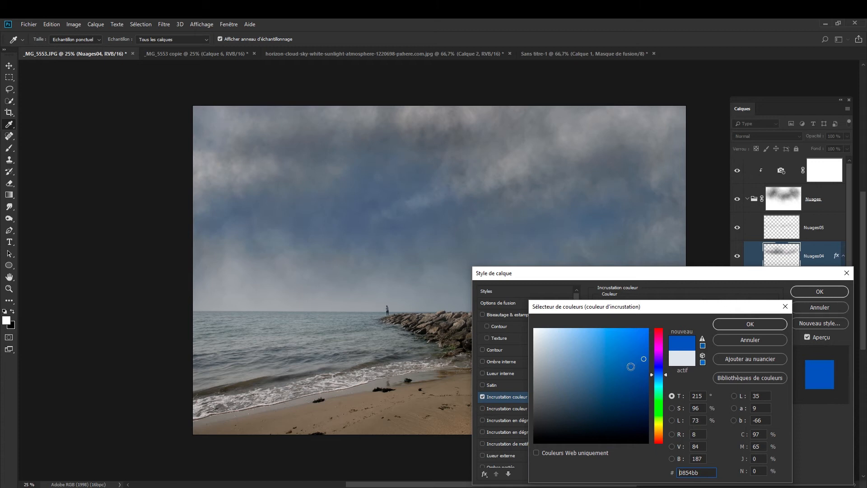
left_click(616, 367)
left_click(792, 283)
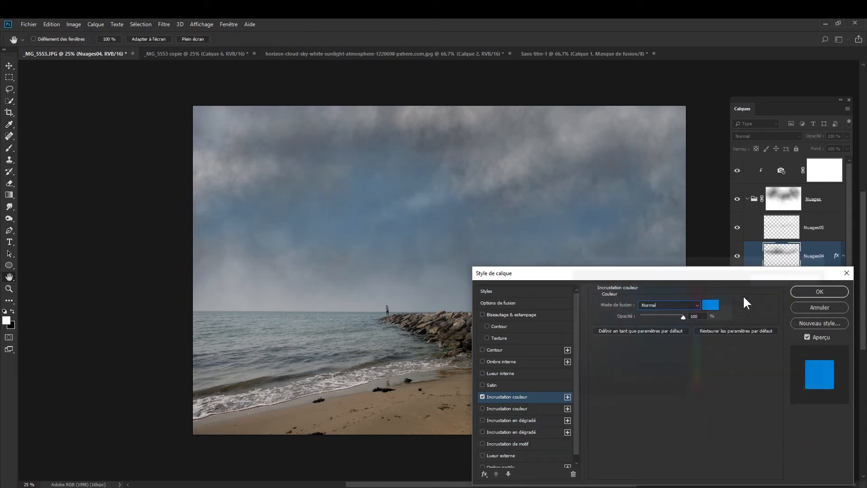
left_click(819, 291)
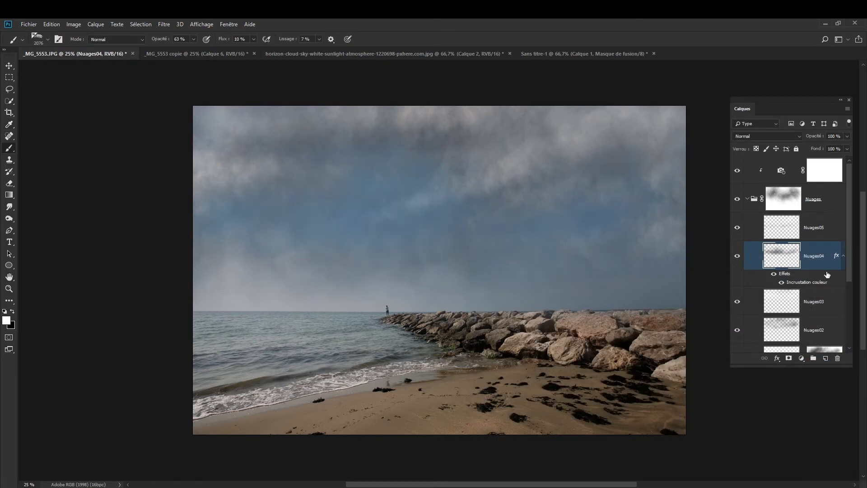
Compare the sky with and without the blue-tinted Nuages04 layer
left_click(737, 256)
left_click(737, 256)
left_click(737, 257)
left_click(736, 256)
Add a Curves adjustment above the photo filter and brighten the image by moving the white point to input 157, output 255
left_click(751, 172)
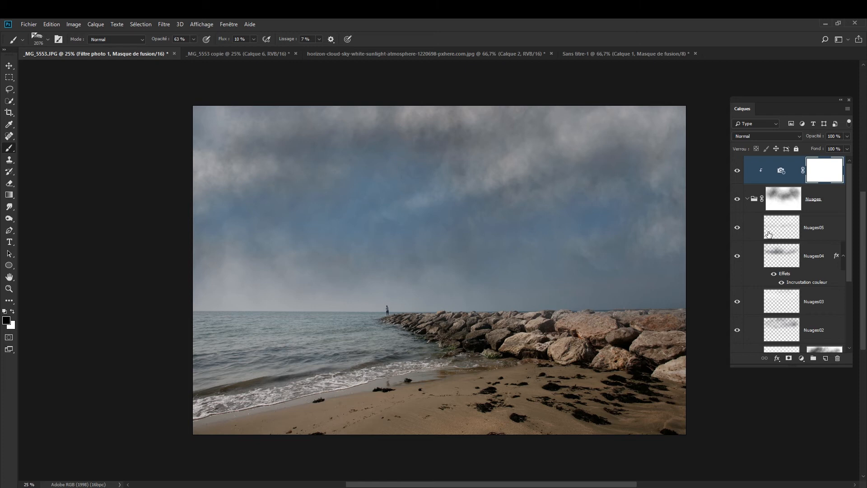
left_click(803, 359)
left_click(789, 242)
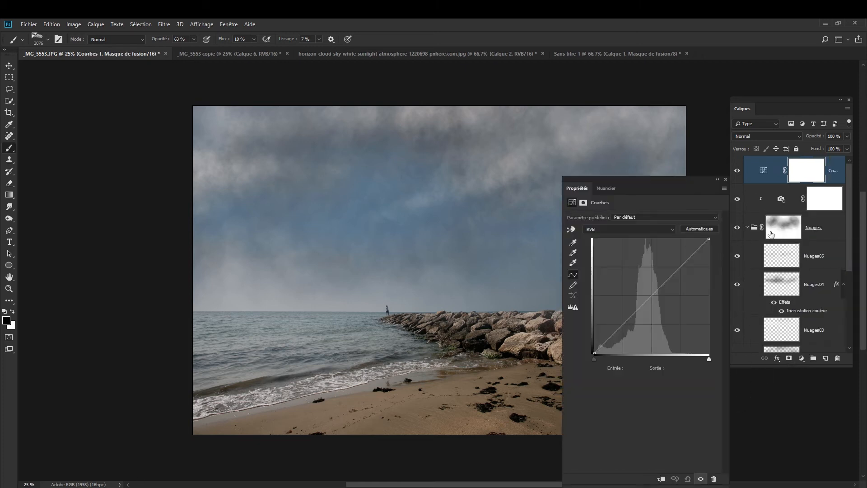
left_click_drag(709, 239, 666, 217)
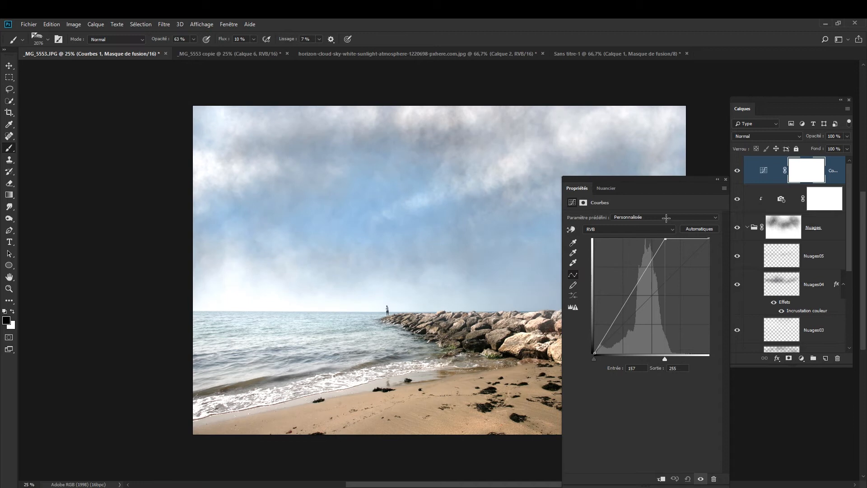
left_click(725, 178)
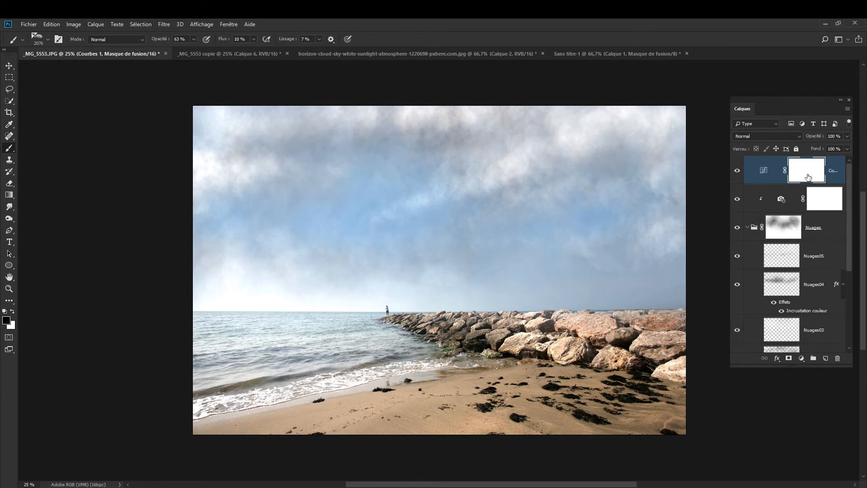
Invert the Curves layer's mask to hide the brightening
double_click(808, 177)
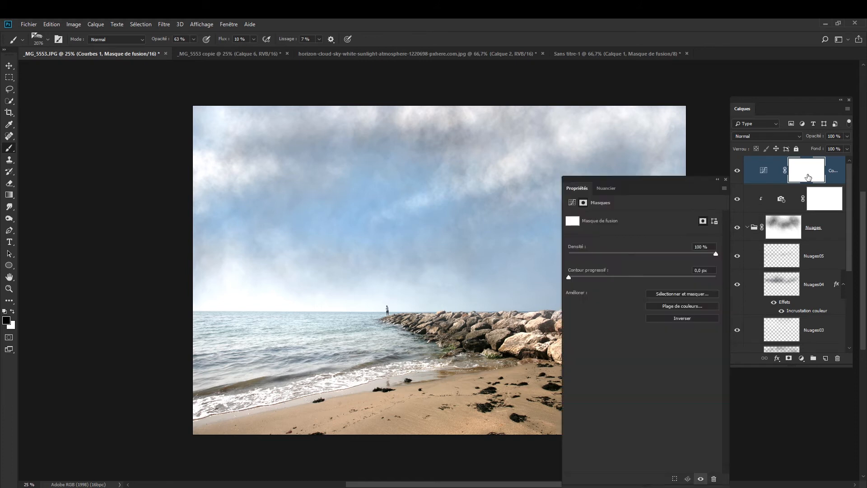
left_click(666, 315)
left_click(726, 178)
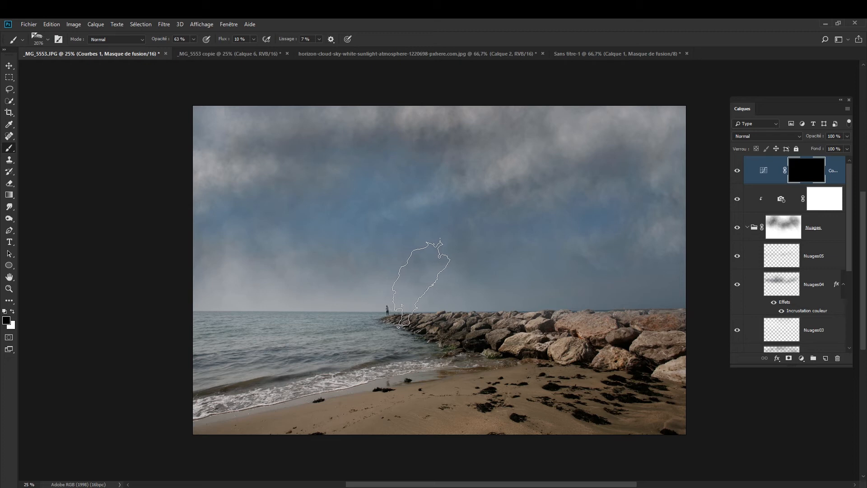
Paint white on the Curves mask with the cloud brush to brighten the clouds along the upper part of the sky
key("x")
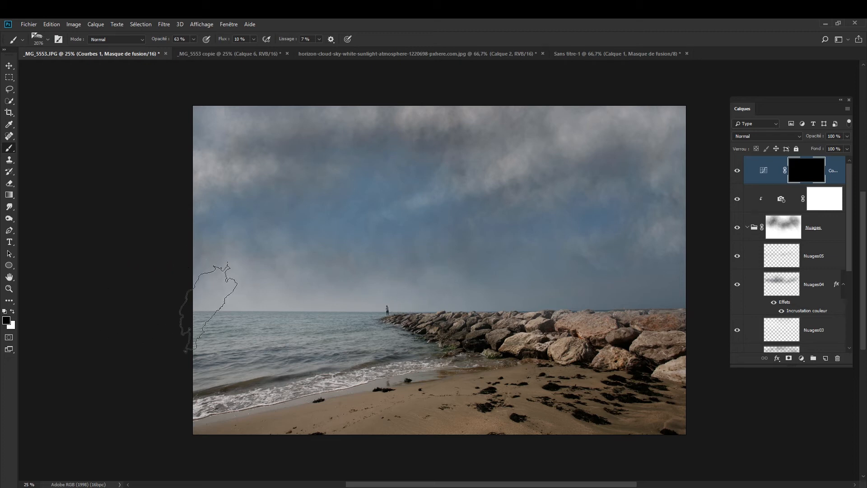
left_click_drag(554, 191, 483, 194)
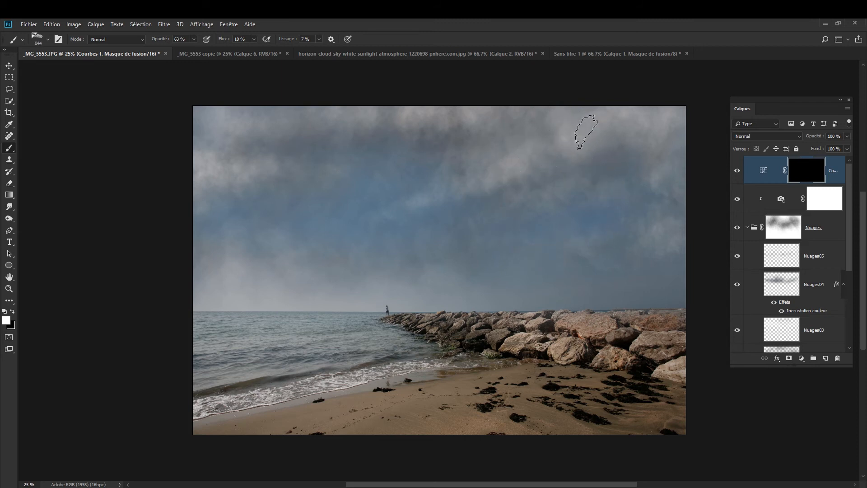
mouse_move(587, 129)
left_mouse_down()
mouse_move(565, 126)
mouse_move(581, 126)
left_mouse_up()
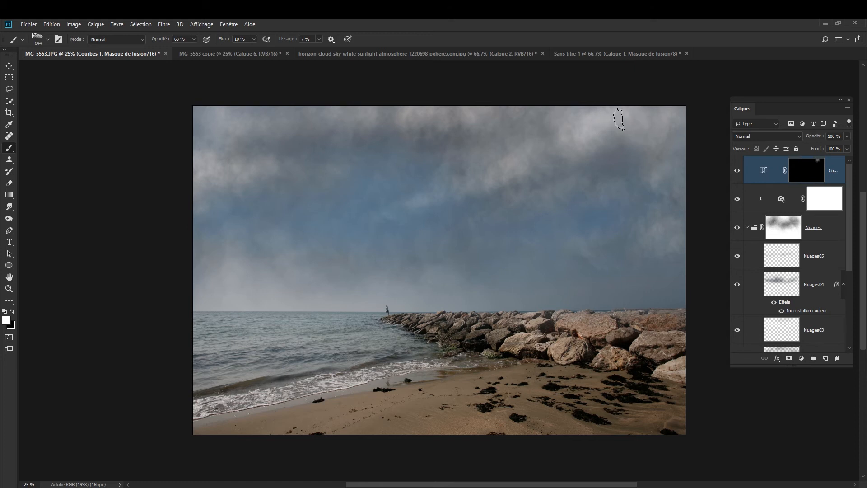
mouse_move(560, 129)
left_mouse_down()
mouse_move(503, 157)
mouse_move(569, 138)
mouse_move(470, 182)
left_mouse_up()
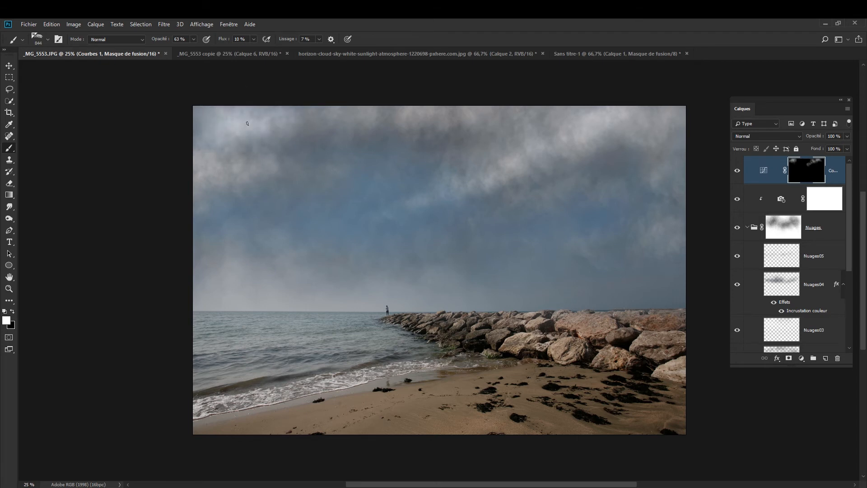
left_click_drag(273, 141, 297, 141)
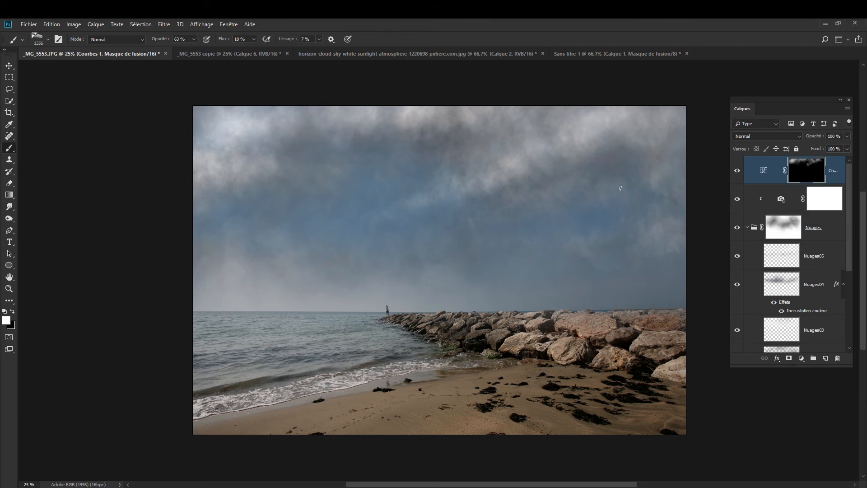
Paint more highlights on the Curves mask over the clouds near the sky's right edge and across its middle, varying the brush size
mouse_move(655, 220)
left_mouse_down()
mouse_move(631, 220)
mouse_move(640, 224)
left_mouse_up()
left_click(629, 237, "alt")
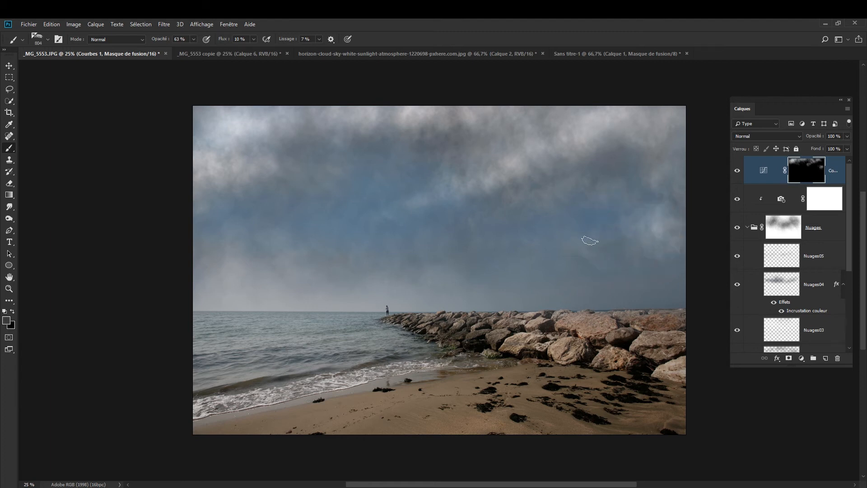
key("x")
mouse_move(658, 193)
left_mouse_down()
mouse_move(553, 235)
mouse_move(338, 251)
mouse_move(286, 177)
left_mouse_up()
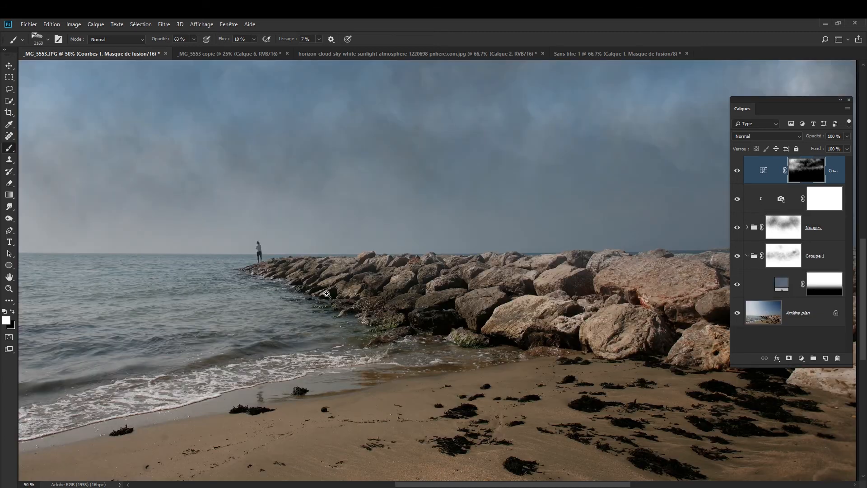
Compare the image around the horizon with and without the gradient fill layer
left_click_drag(311, 274, 405, 306)
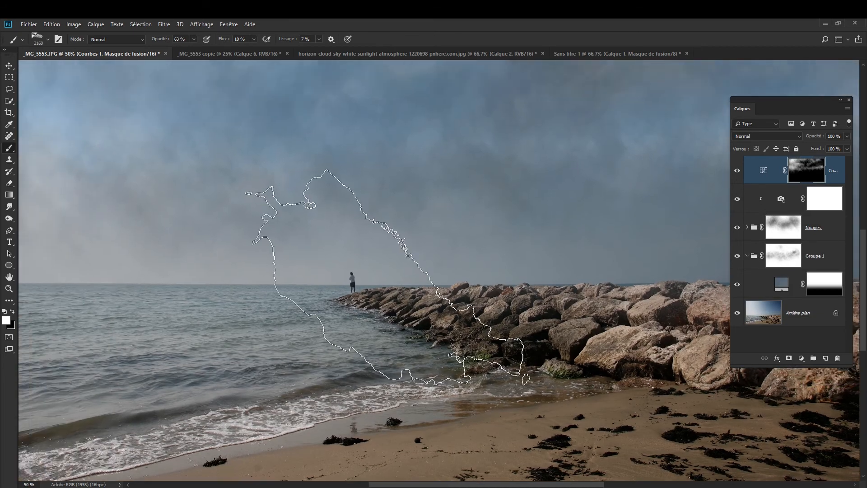
left_click(738, 284)
left_click(737, 284)
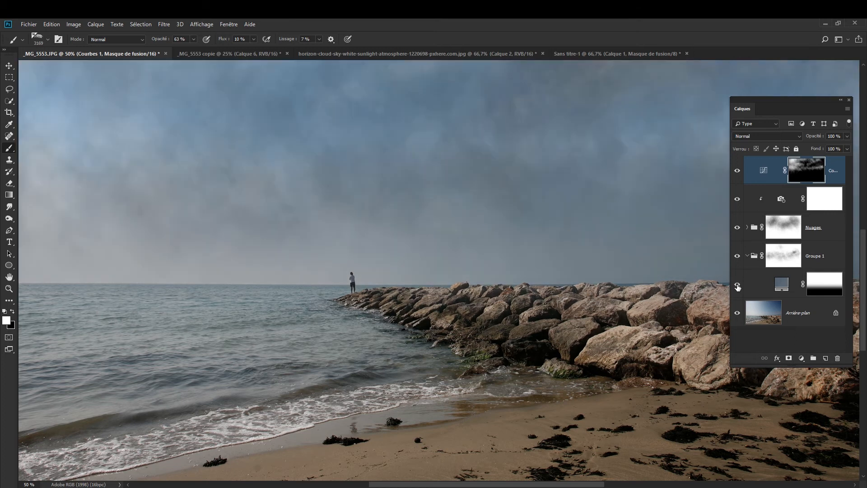
Paint black on the Groupe 1 mask with the large cloud brush to thin the gradient above the horizon, the rocks and mid-sky
left_click(780, 260)
left_click_drag(415, 308, 275, 310)
key("alt+space")
left_click(363, 293, "alt")
left_click(362, 294, "alt")
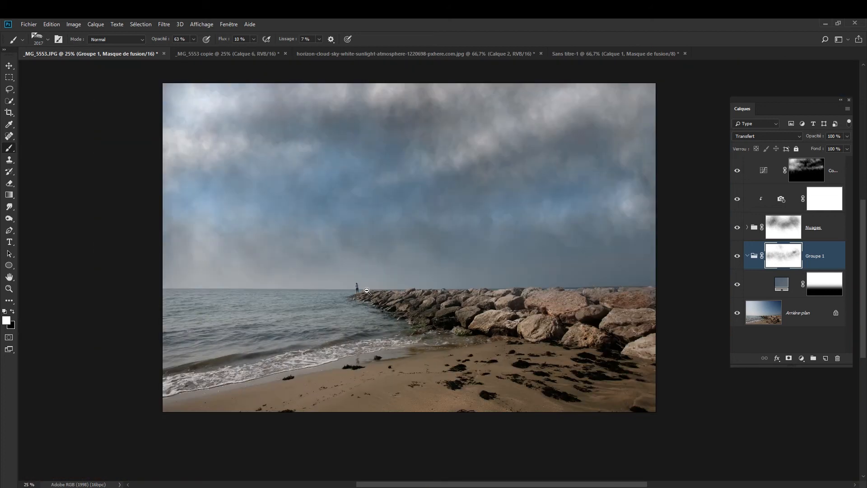
key("x")
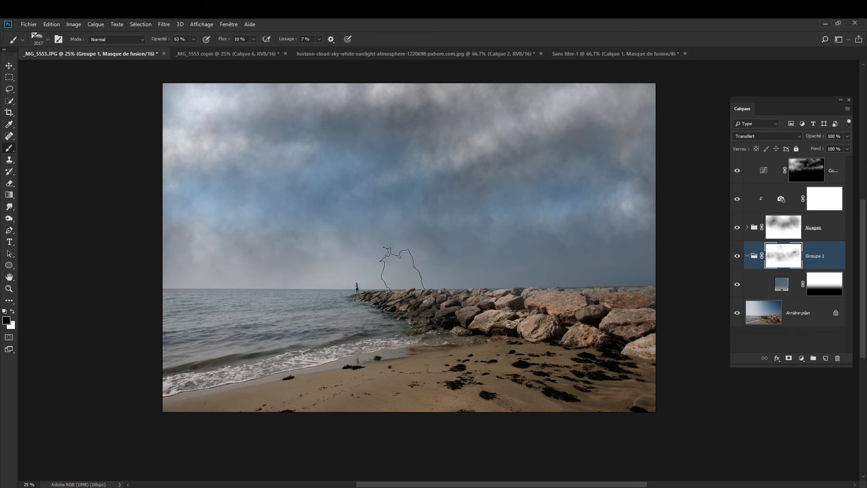
left_click(382, 274)
left_click_drag(384, 275, 427, 276)
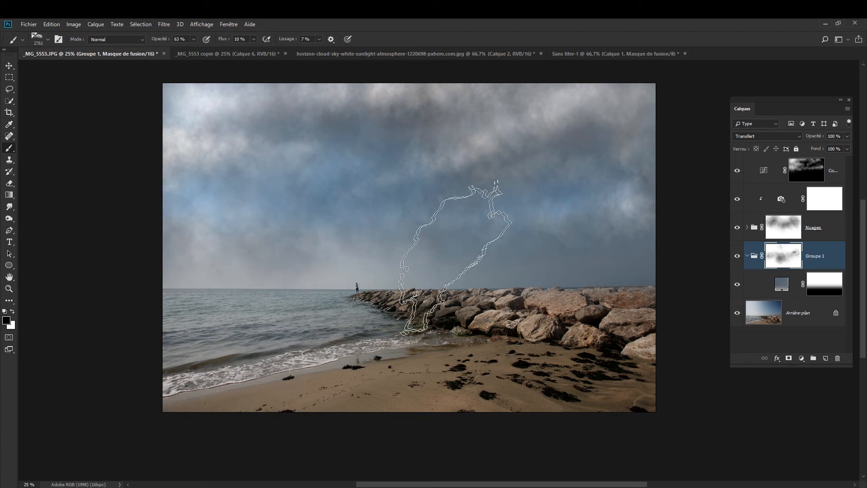
left_click(502, 286)
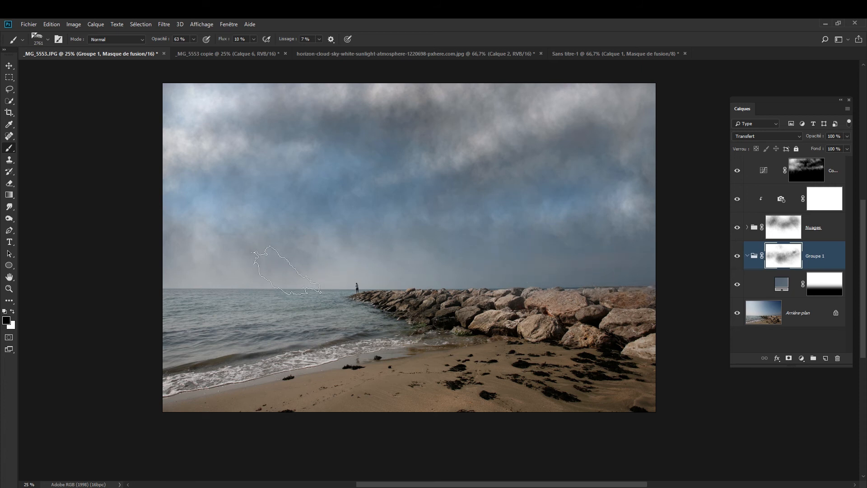
left_click(333, 224)
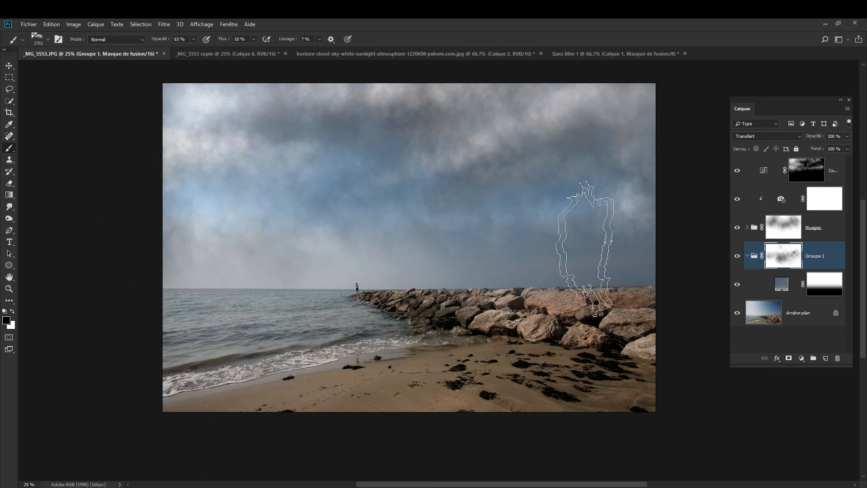
Add a second Curves adjustment layer above the first and set its blend mode to Produit
left_click(429, 214, "alt")
left_click(444, 215, "alt")
left_click(445, 216, "ctrl")
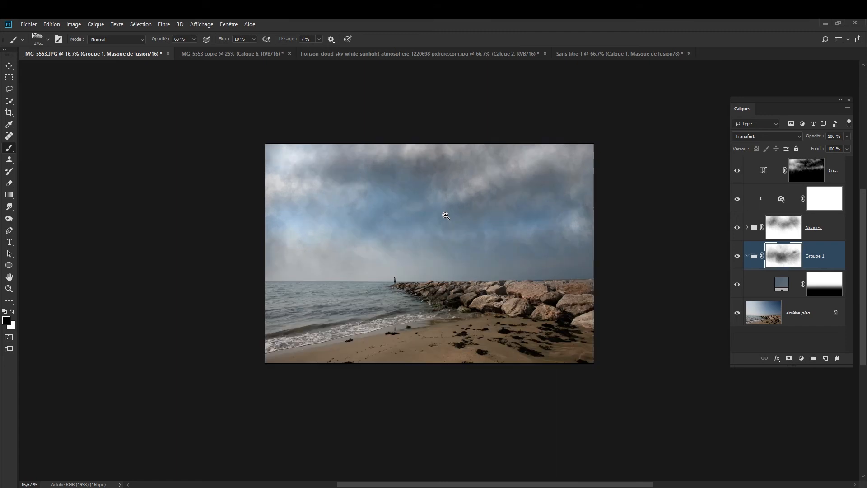
left_click(445, 216, "ctrl")
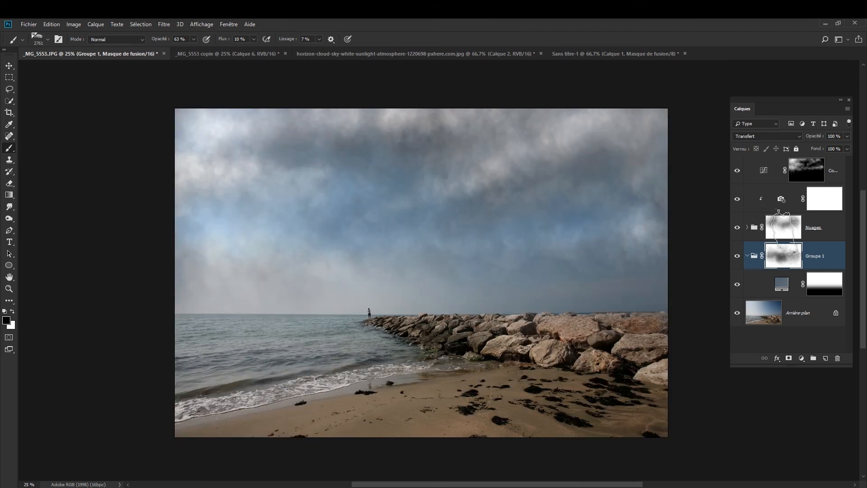
scroll(833, 175, "up", 4)
left_click(834, 174)
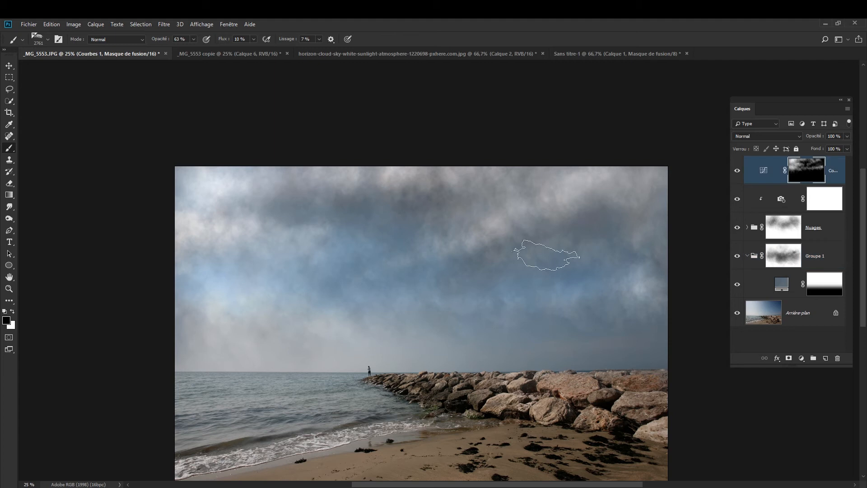
left_click(455, 262, "ctrl+alt")
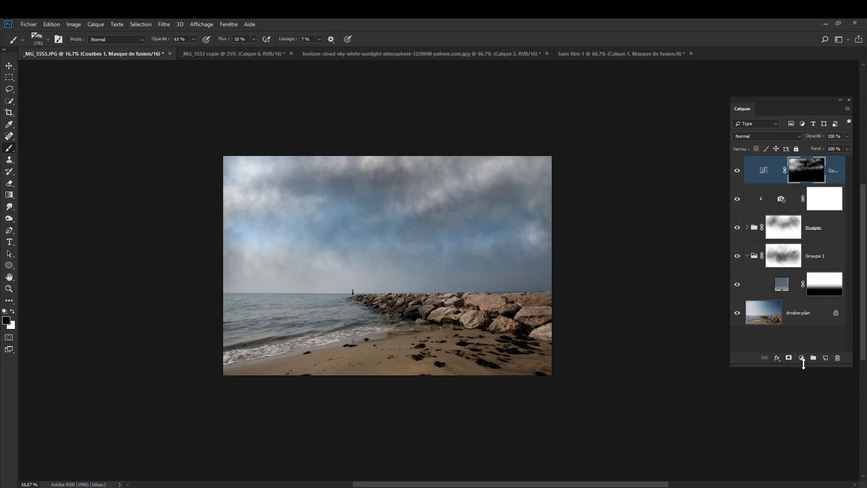
left_click(801, 361)
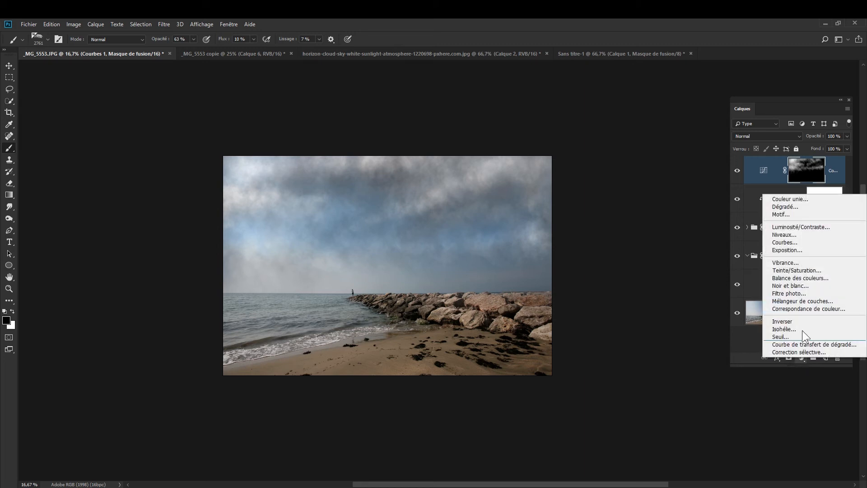
left_click(784, 242)
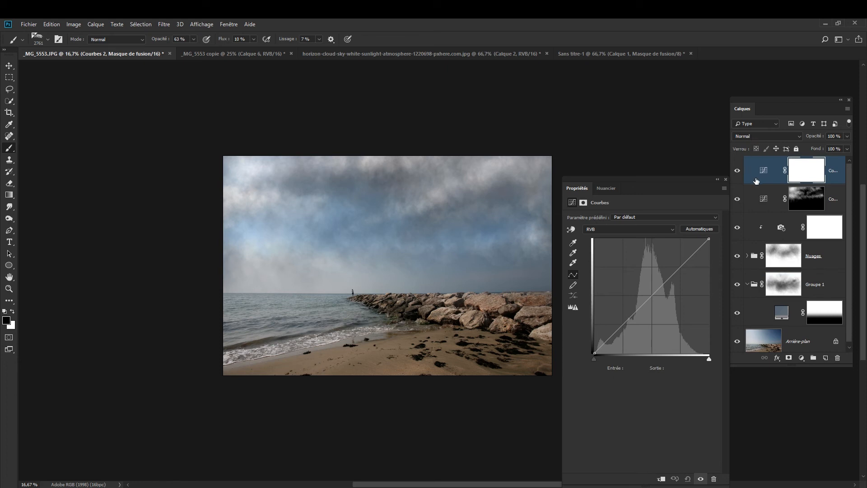
left_click(754, 135)
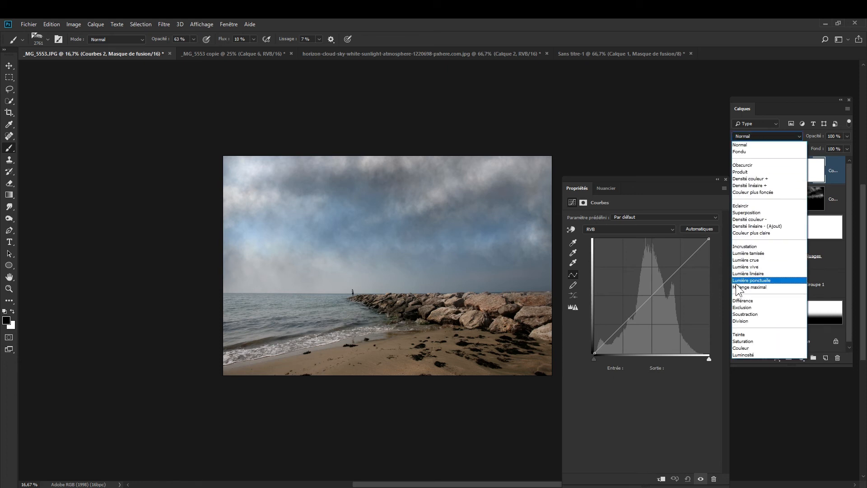
left_click(745, 172)
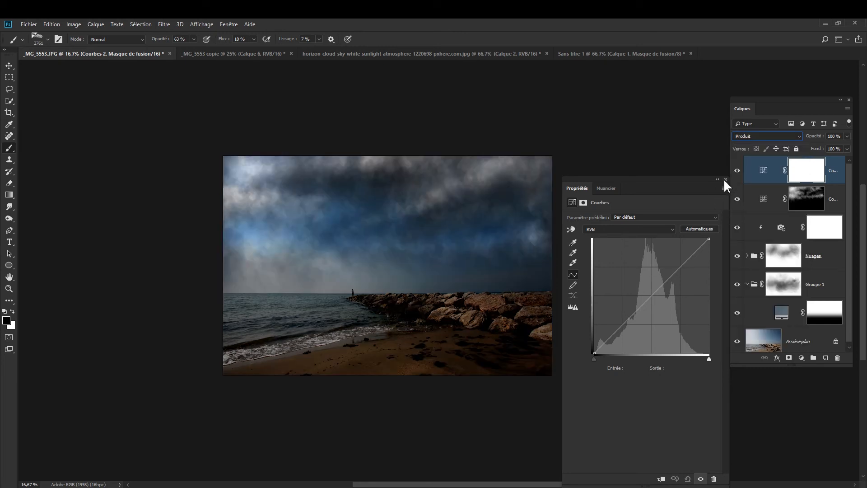
Try a radial black-to-white gradient on the top Curves layer's mask, darkest around the middle of the image
left_click(726, 179)
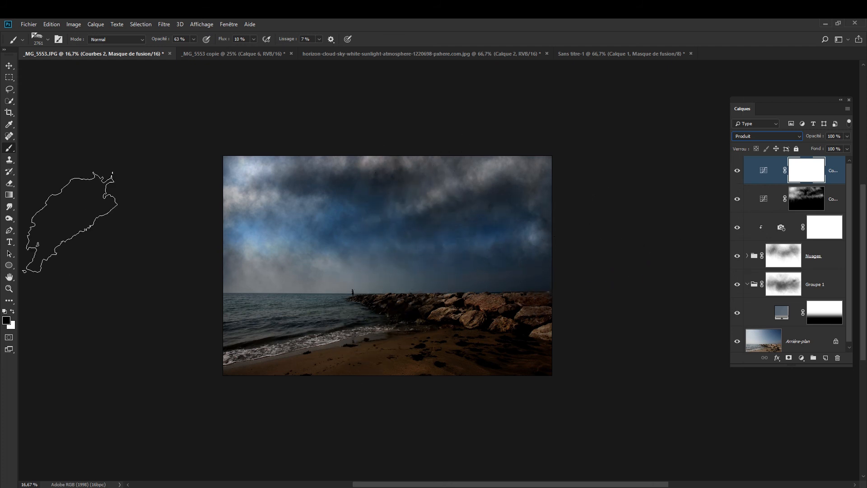
left_click(10, 194)
left_click(29, 195)
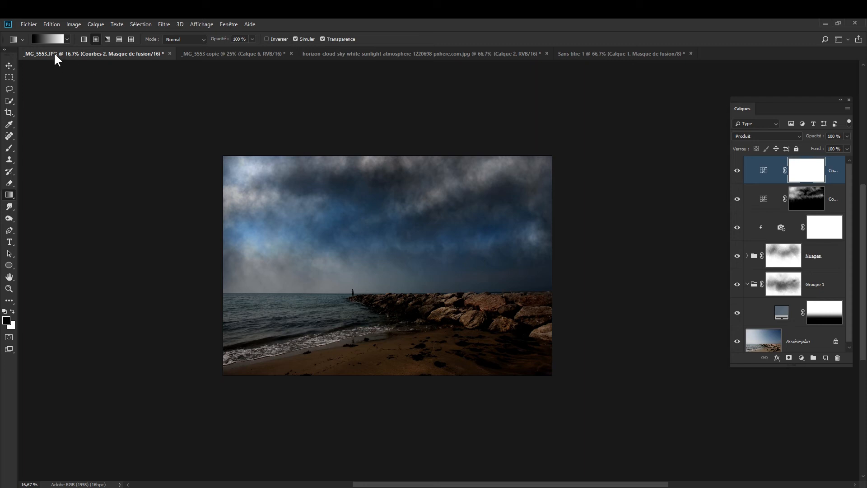
left_click_drag(394, 214, 392, 368)
left_click_drag(396, 177, 397, 296)
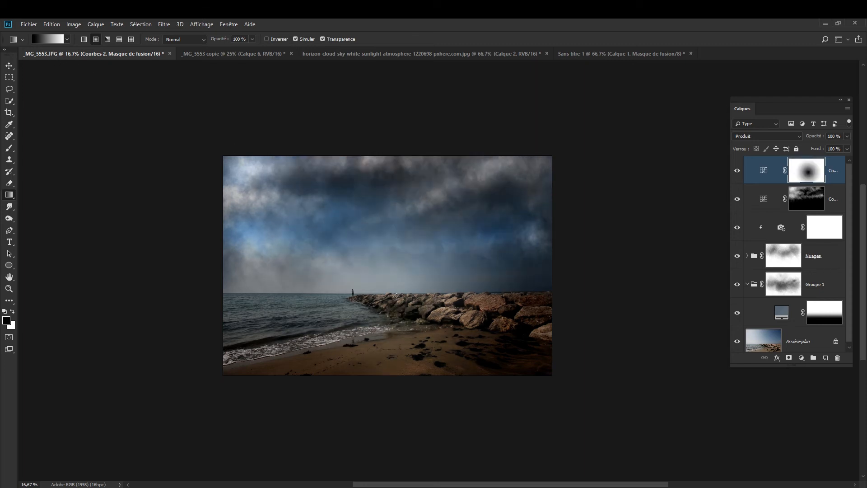
Fill the top Curves mask with a linear gradient, from black over the sea and beach to white at the top of the sky
left_click(83, 40)
left_click_drag(393, 196, 405, 385)
left_click_drag(398, 301, 398, 200)
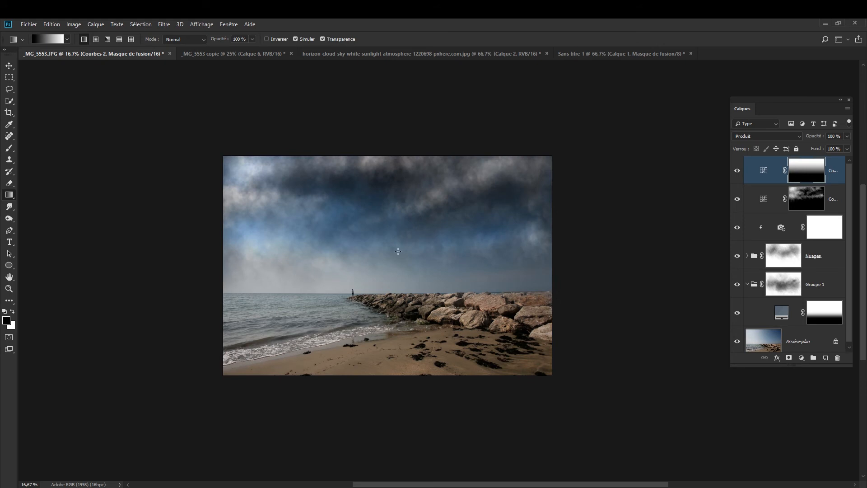
left_click_drag(395, 250, 391, 158)
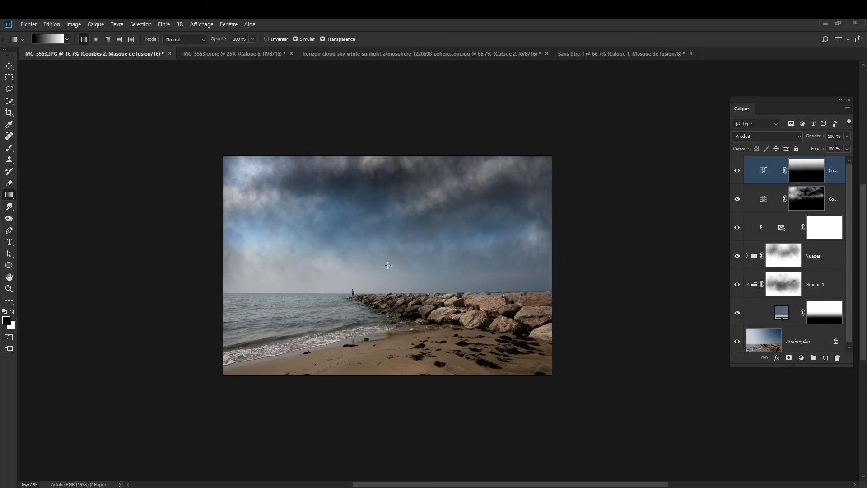
Compare the image with and without the top Curves layer and examine the sky up close
left_click(737, 171)
left_click(738, 171)
left_click(737, 171)
left_click(737, 171)
left_click(738, 171)
left_click(738, 171)
left_click(738, 172)
left_click(737, 171)
left_click(402, 236)
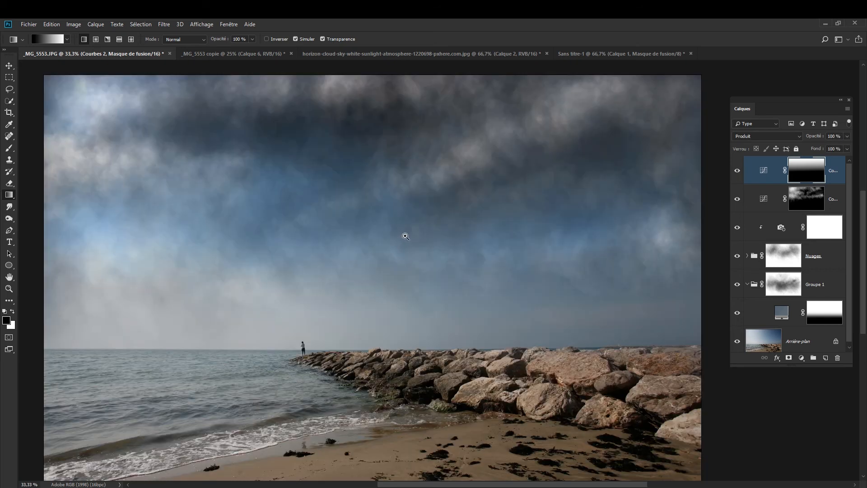
left_click(441, 207, "alt")
left_click(445, 193)
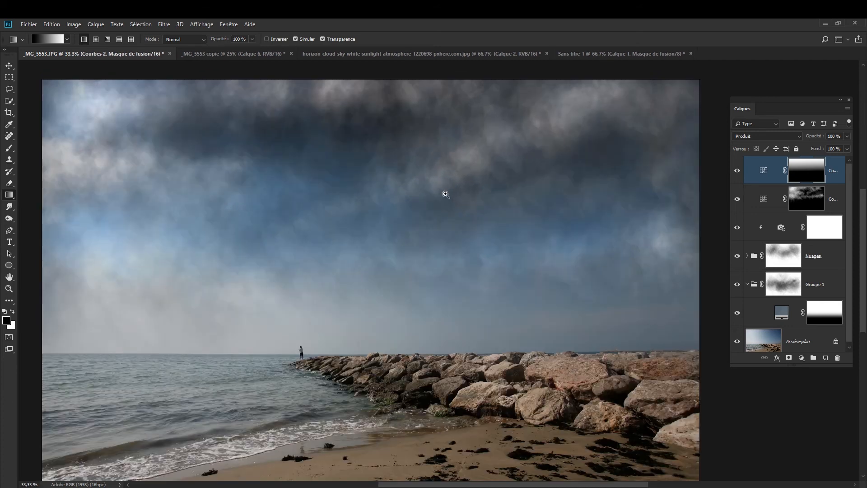
left_click_drag(446, 194, 489, 226)
left_click(488, 223, "alt")
left_click(565, 227, "alt")
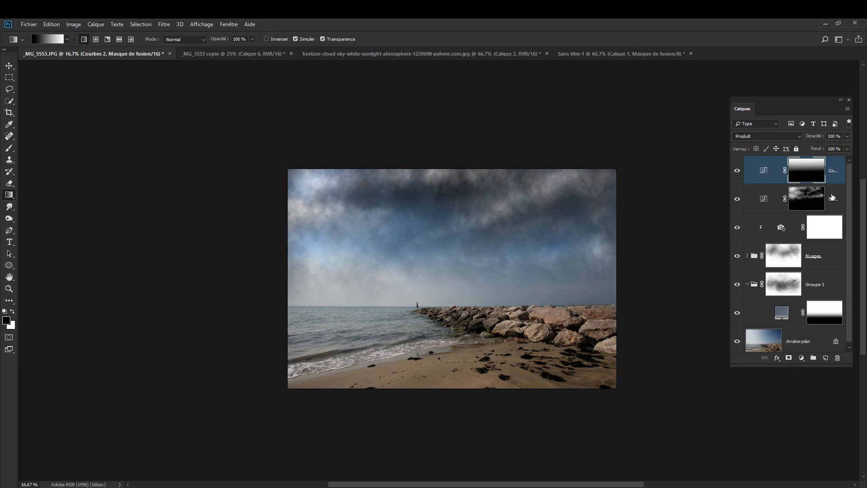
Compare the sky with and without the Nuages group
left_click(588, 243)
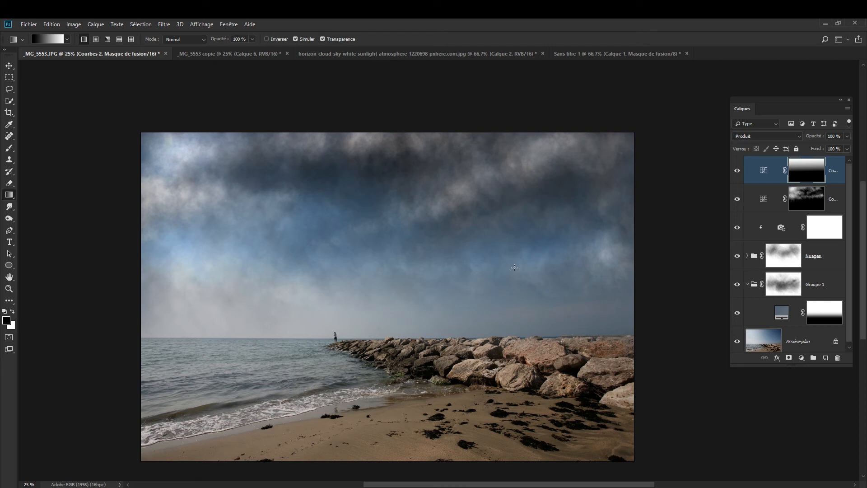
left_click(738, 256)
left_click(738, 256)
left_click(737, 256)
left_click(738, 256)
left_click(738, 256)
left_click(737, 256)
left_click(737, 256)
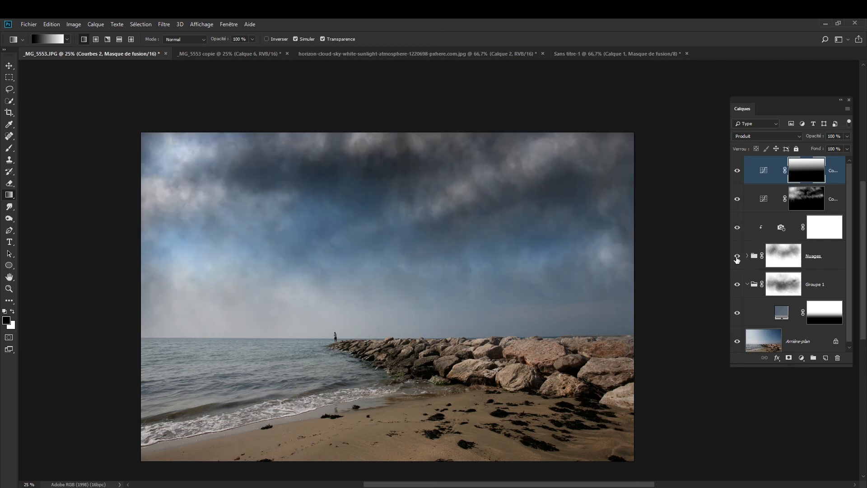
Convert the Nuages group to a smart object
left_click(831, 256)
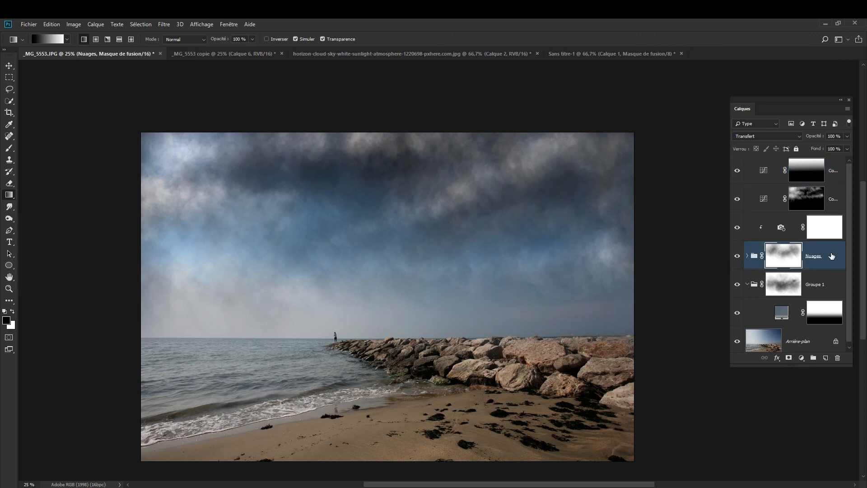
right_click(831, 255)
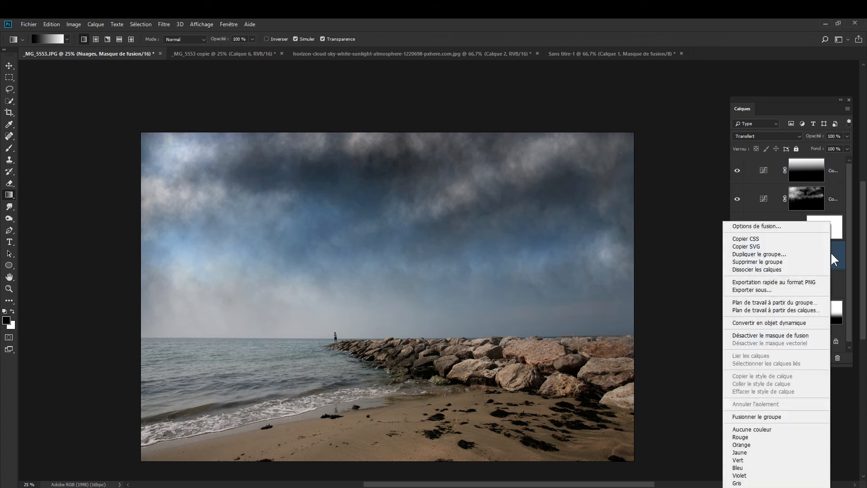
left_click(755, 323)
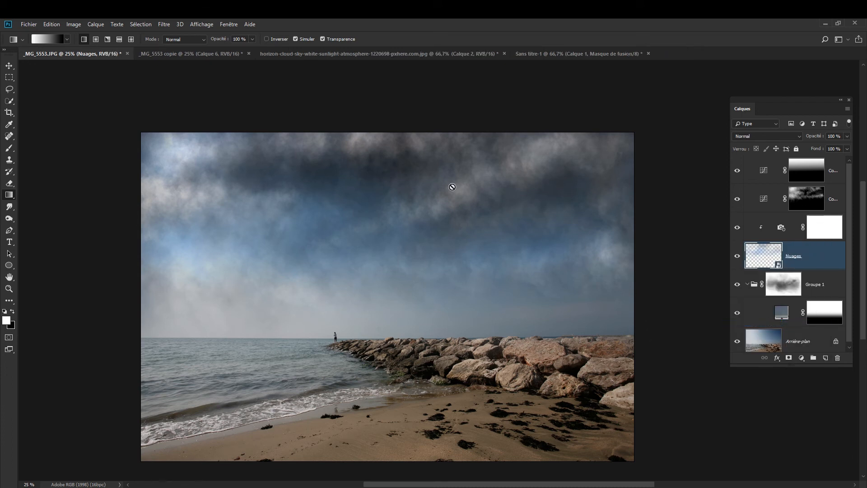
Apply a Path Blur to Nuages with 38 % speed and a slightly lengthened horizontal path, and set the layer's opacity to 68 %
left_click(164, 25)
mouse_move(180, 161)
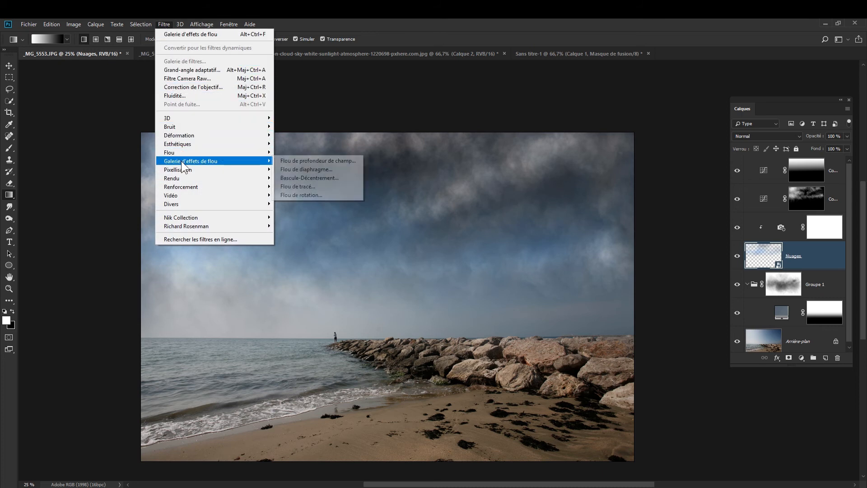
left_click(305, 186)
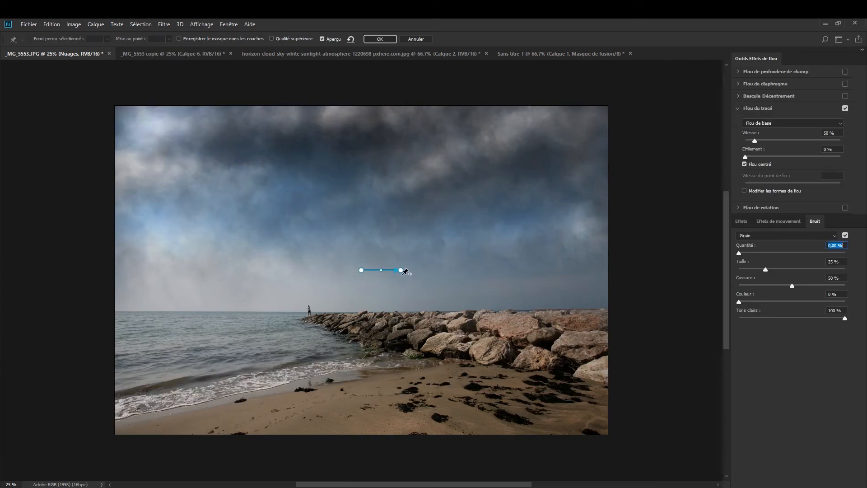
left_click(406, 201)
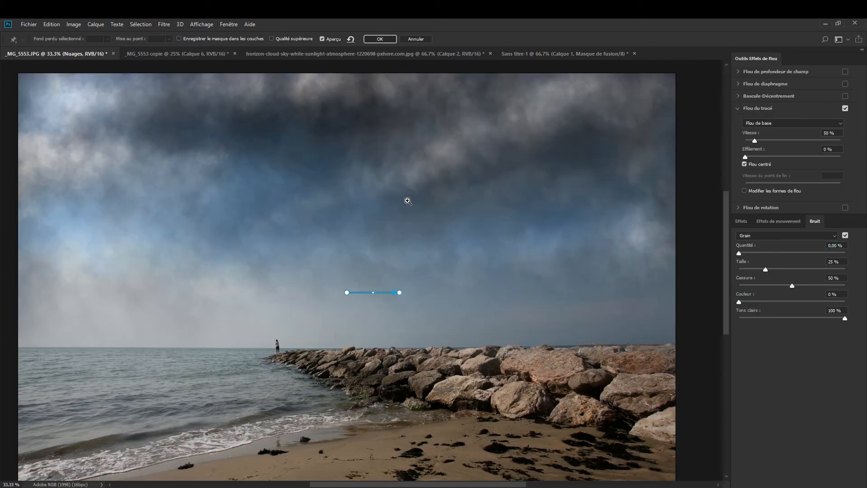
left_click_drag(408, 200, 416, 259)
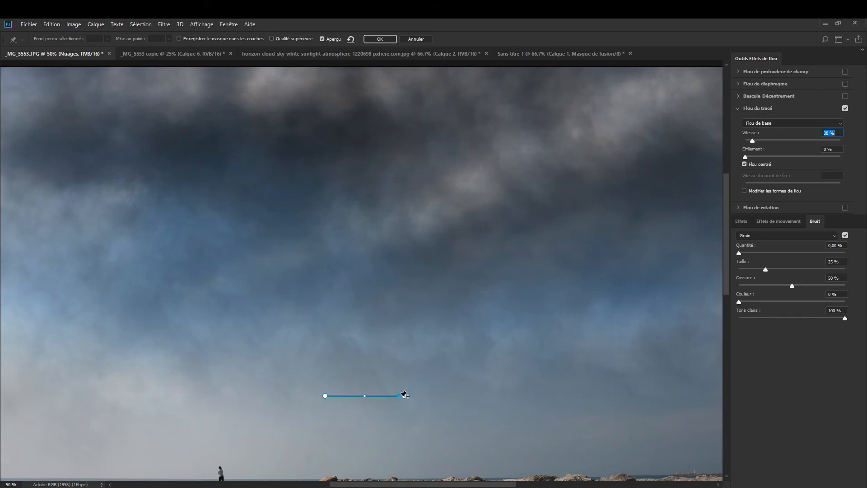
left_click_drag(404, 396, 436, 397)
left_click(379, 39)
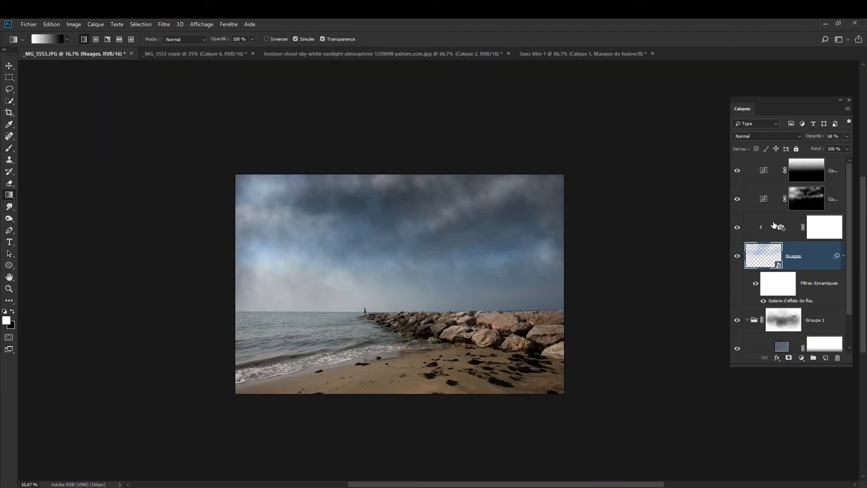
Lower the opacity of the top Curves layer to 77 %
scroll(773, 224, "down", 1)
scroll(774, 224, "up", 1)
left_click(772, 174)
scroll(788, 225, "down", 1)
key("x")
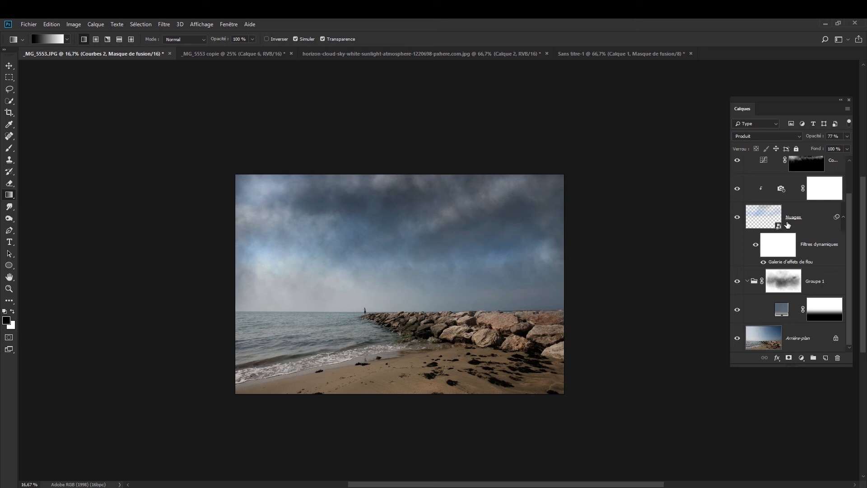
Group all layers above the background and name the group Retouches nuages
left_click(796, 316, "shift")
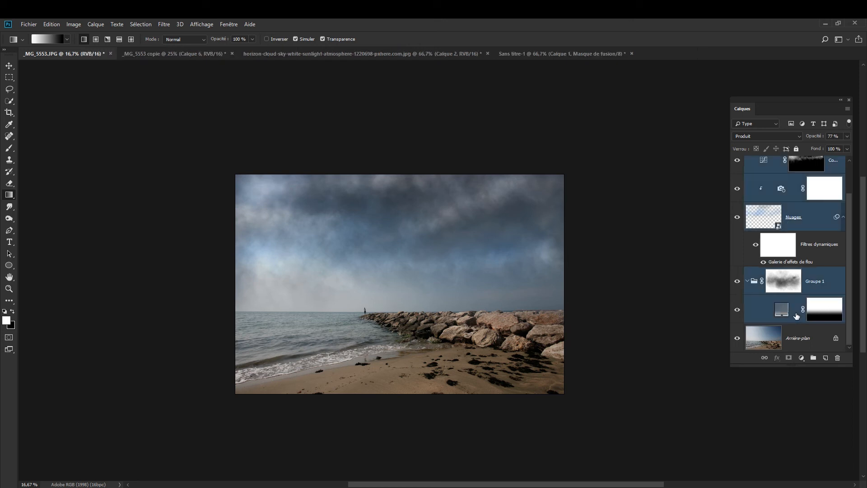
key("ctrl+g")
double_click(774, 163)
type("R")
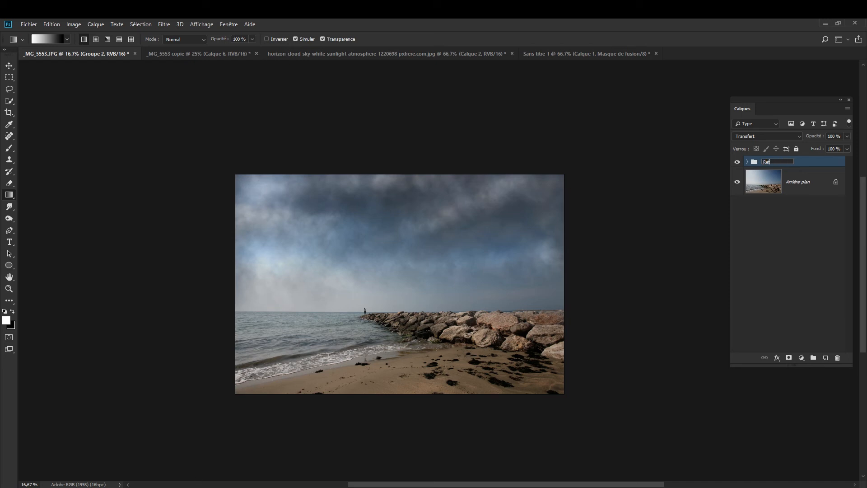
type("etouches nuages")
key("Return")
Set the opacity of the Retouches nuages group to 52 %
left_click_drag(813, 139, 805, 142)
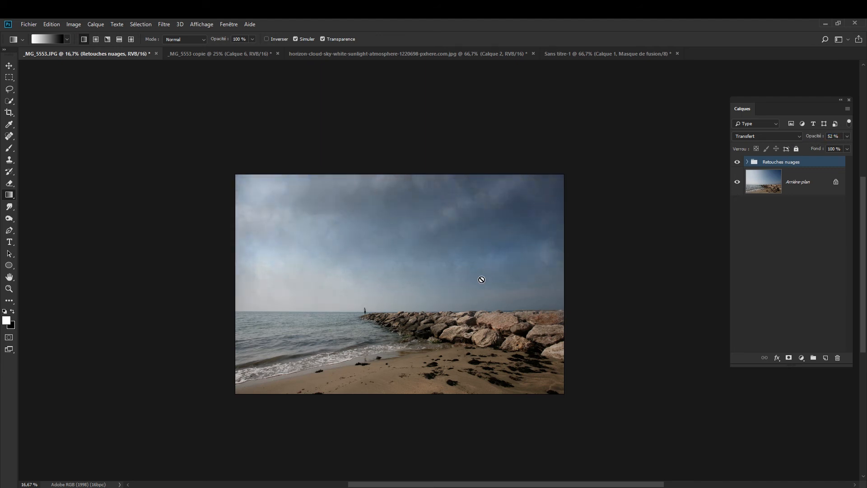
scroll(461, 265, "up", 1)
left_click_drag(461, 257, 490, 274)
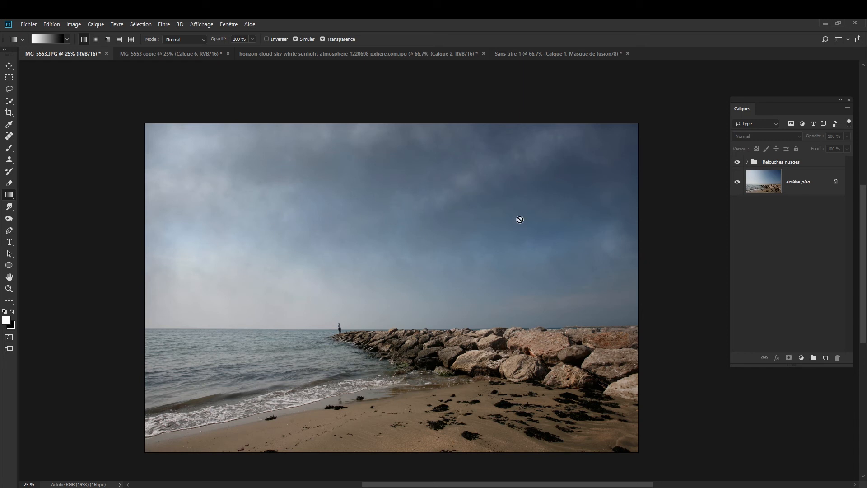
Add a Curves adjustment layer above the Retouches nuages group, raising the highlights and anchoring the shadows with a second curve point
left_click(802, 357)
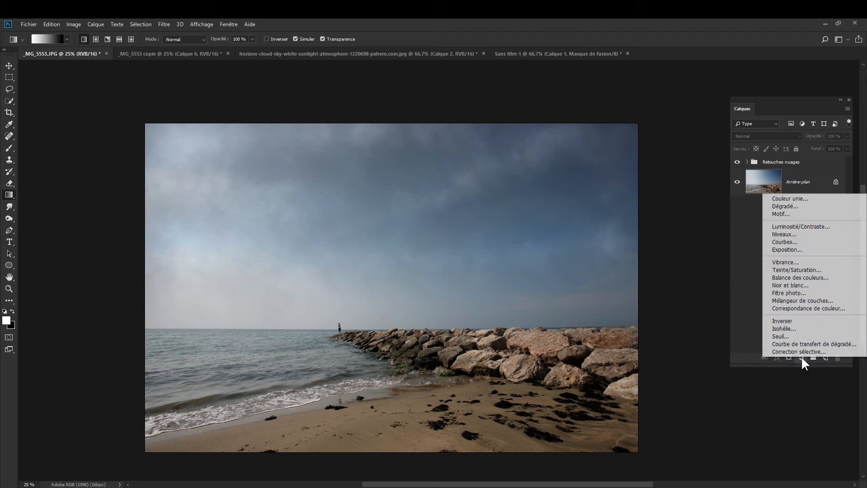
left_click(788, 243)
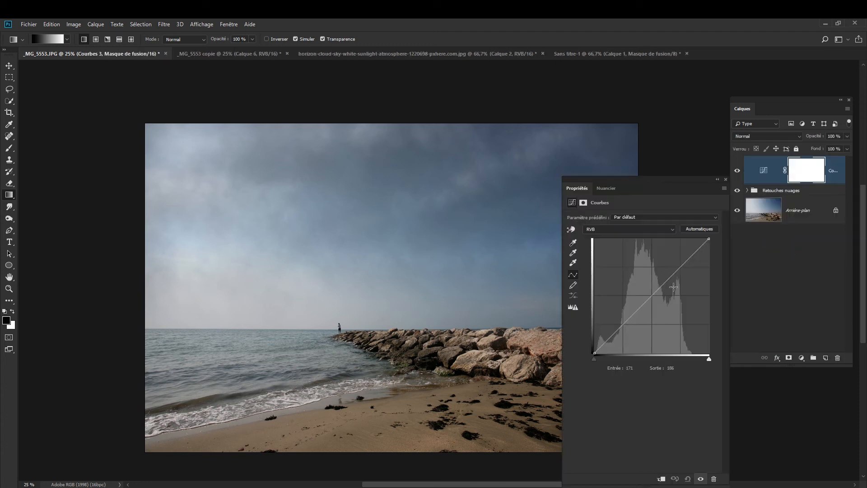
left_click_drag(682, 263, 666, 255)
mouse_move(626, 303)
left_mouse_down()
mouse_move(625, 318)
mouse_move(625, 307)
left_mouse_up()
left_click(725, 179)
Invert the new Curves layer's mask to black
double_click(792, 173)
left_click(670, 317)
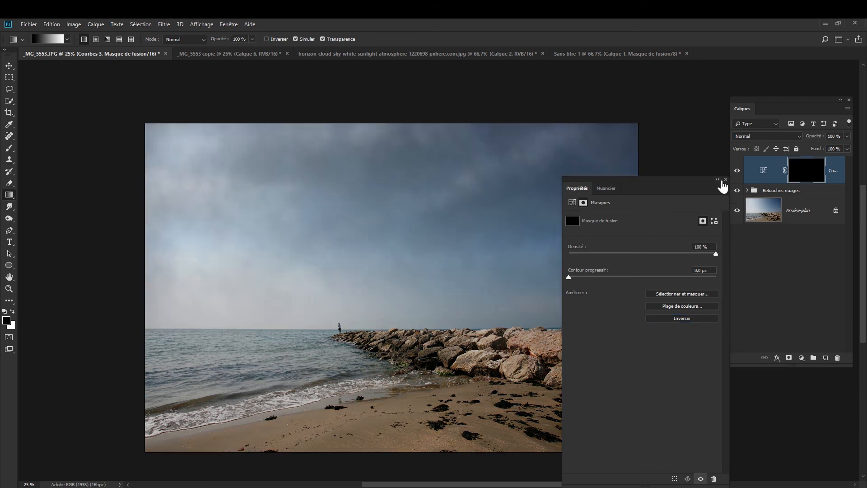
left_click(718, 180)
left_click(604, 179)
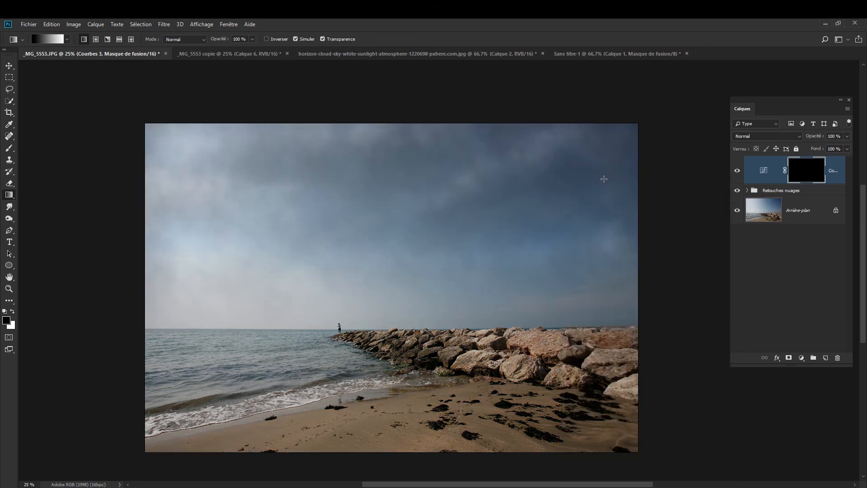
Set up the Arrondi flou brush at 1547 px with 19 % opacity and 100 % flow
left_click(9, 149)
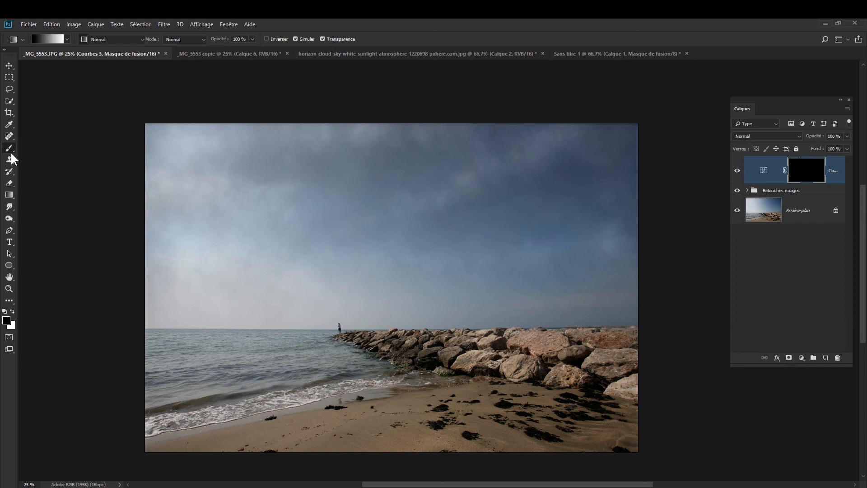
right_click(338, 161)
scroll(384, 252, "up", 10)
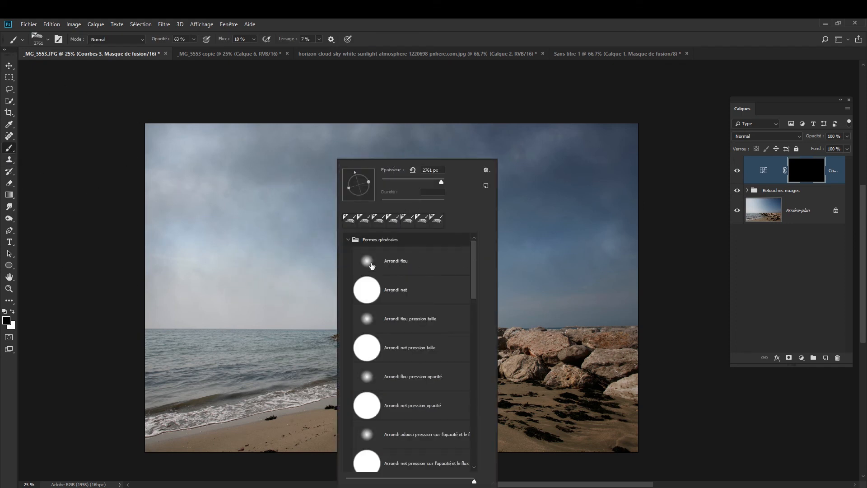
left_click(379, 262)
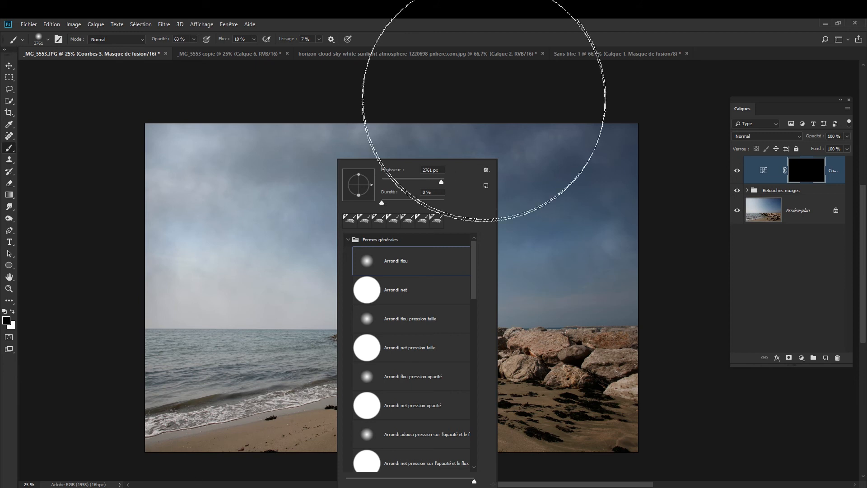
left_click_drag(440, 185, 439, 182)
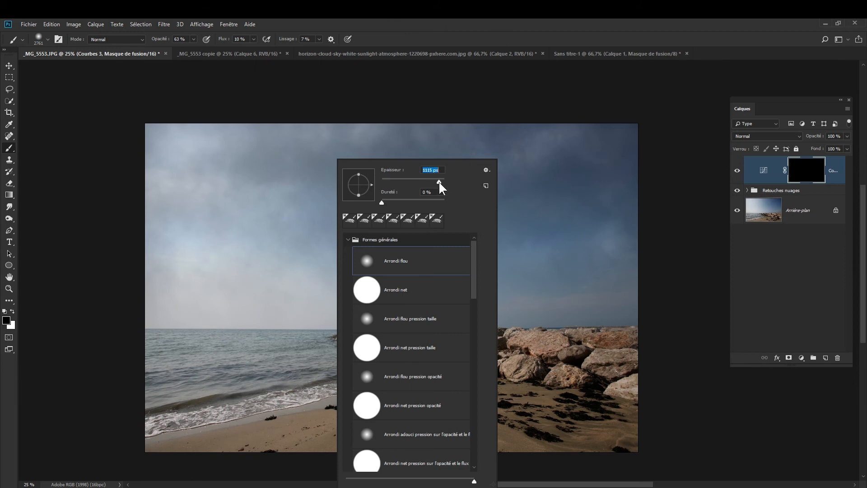
left_click(528, 20)
left_click_drag(400, 285, 429, 283)
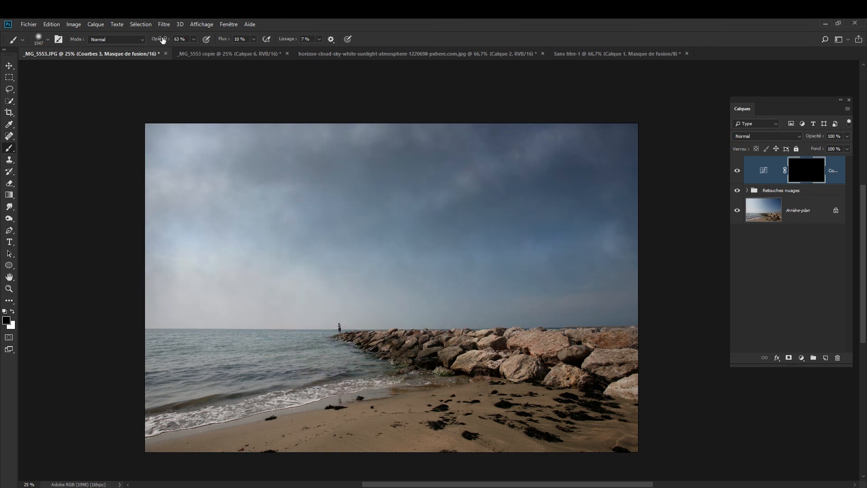
left_click_drag(228, 42, 275, 44)
left_click_drag(176, 47, 175, 47)
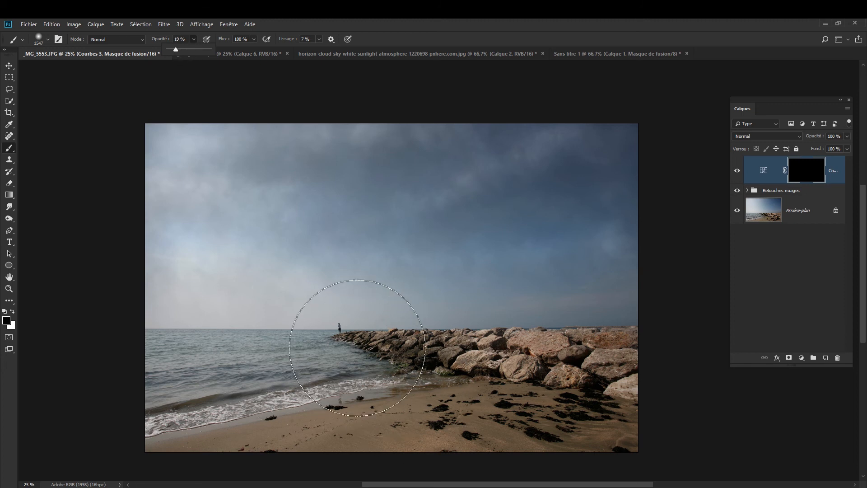
Paint white on the new Curves mask over the sea, the figure and the rocks to brighten the area around the horizon
left_click(357, 348)
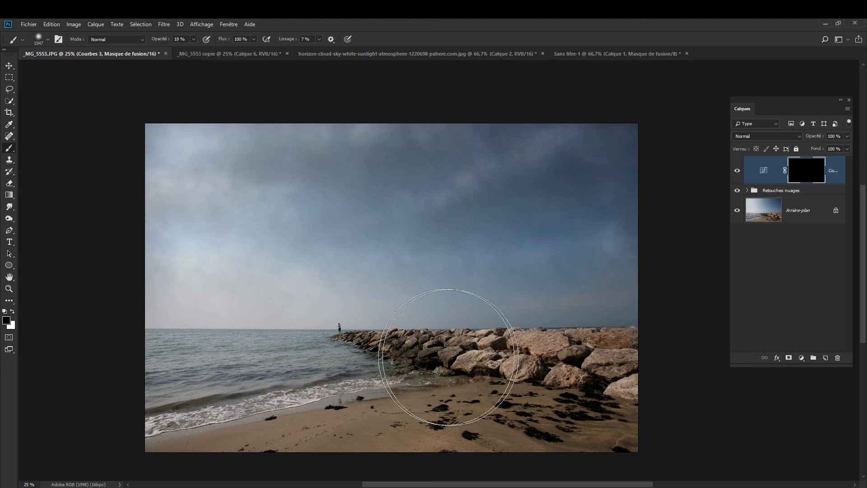
key("x")
left_click(329, 340)
mouse_move(351, 343)
left_mouse_down()
mouse_move(430, 343)
mouse_move(397, 293)
mouse_move(453, 314)
mouse_move(478, 372)
mouse_move(523, 322)
mouse_move(562, 321)
mouse_move(667, 358)
left_mouse_up()
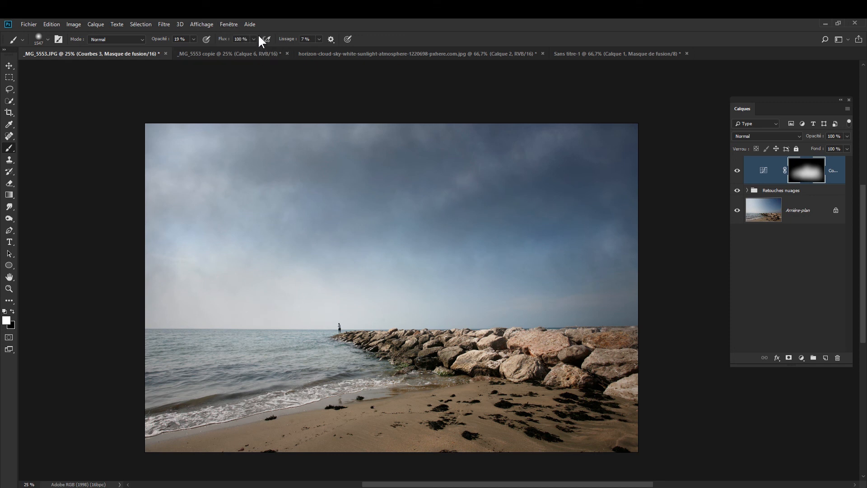
Display the histogram as a separate floating panel beside the image, close the other extra panels and refresh it
left_click(228, 25)
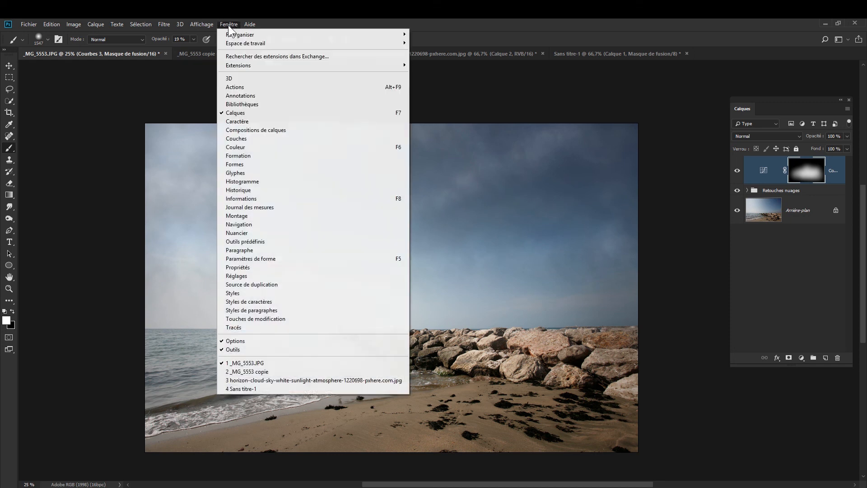
left_click(242, 190)
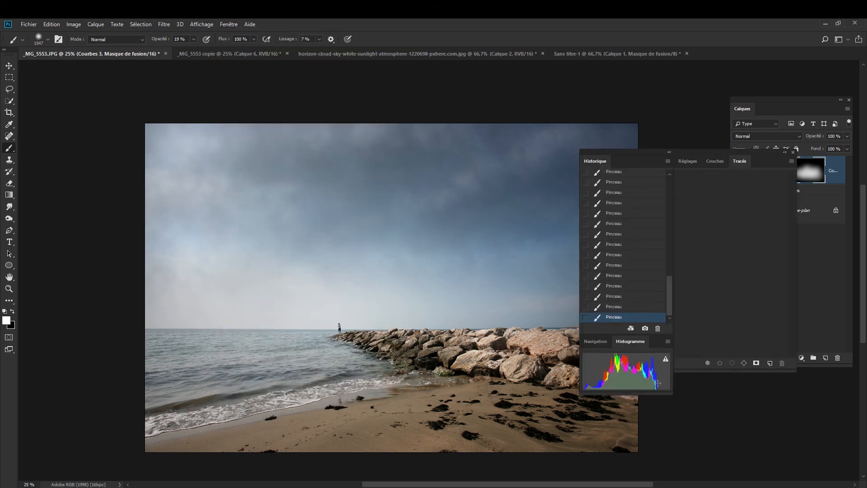
left_click_drag(633, 341, 105, 84)
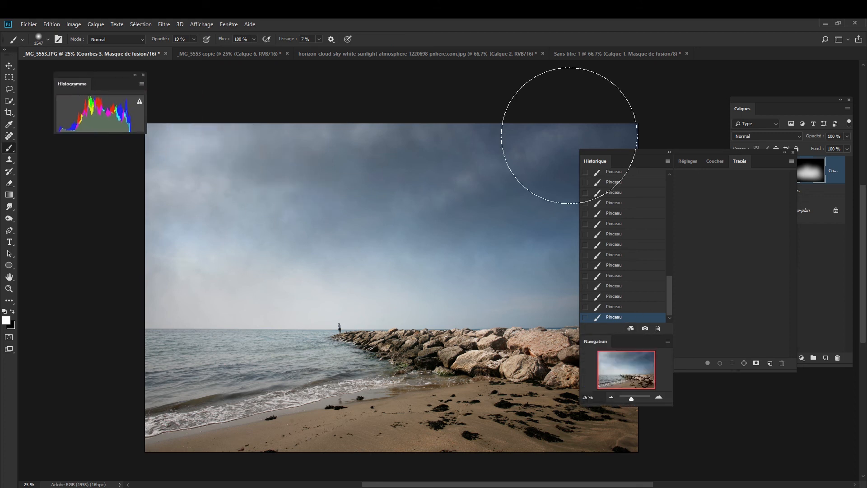
left_click(793, 152)
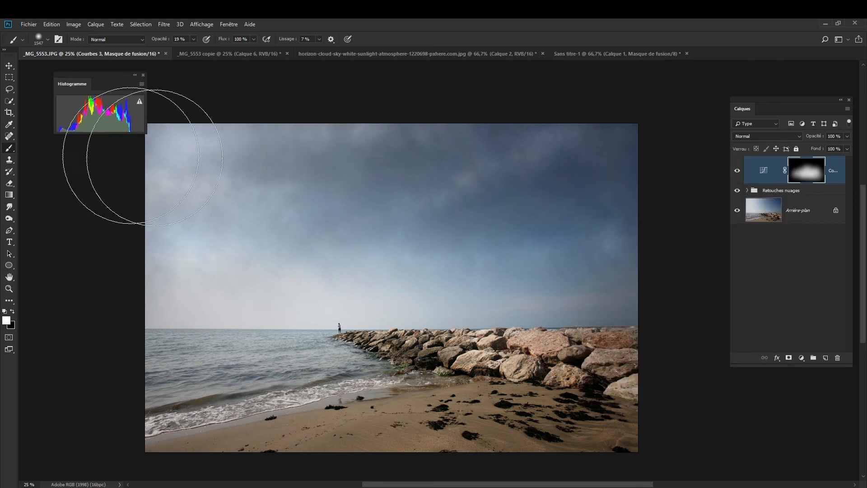
left_click(140, 101)
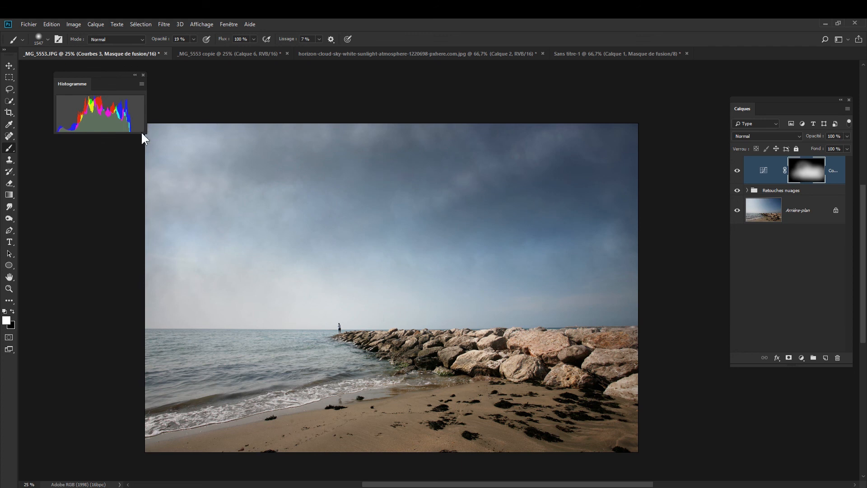
Compare the image with and without the top Curves layer by toggling its visibility, ending with it visible
left_click(737, 171)
left_click(737, 171)
left_click(737, 171)
left_click(737, 171)
left_click(737, 171)
left_click(738, 171)
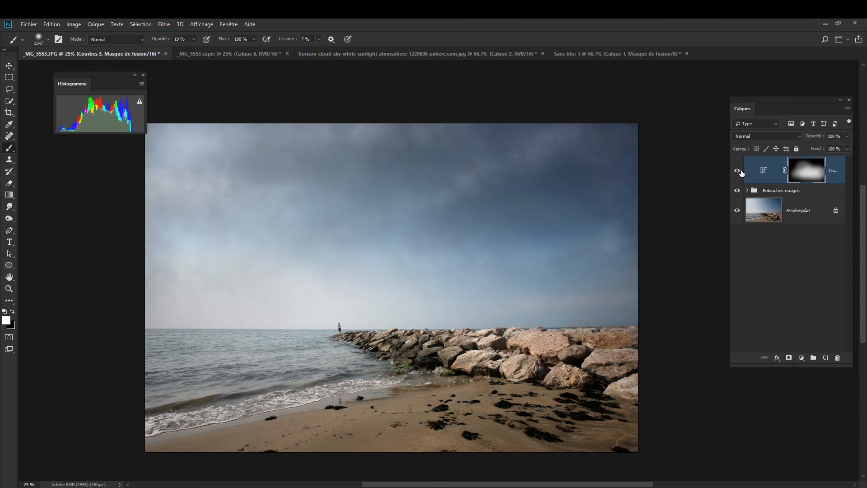
Reopen the top Curves adjustment and lower the white endpoint of its Bleu channel to warm the highlights
double_click(764, 173)
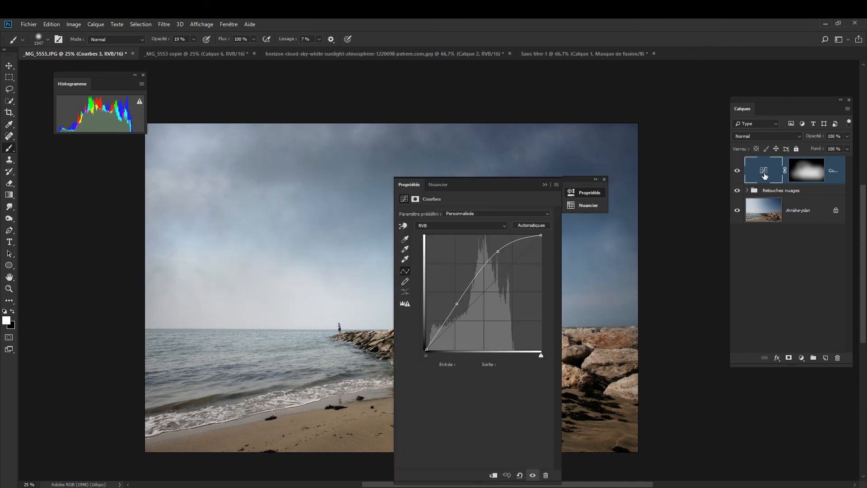
left_click_drag(468, 189, 635, 129)
left_click(629, 172)
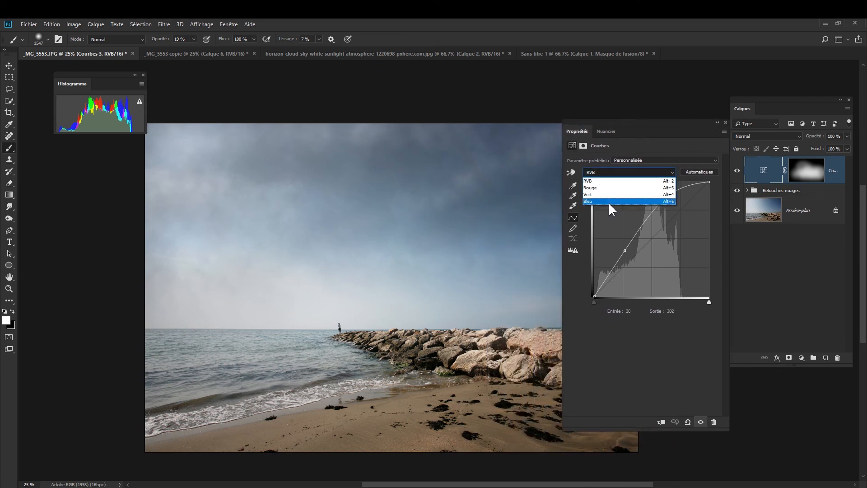
left_click(608, 201)
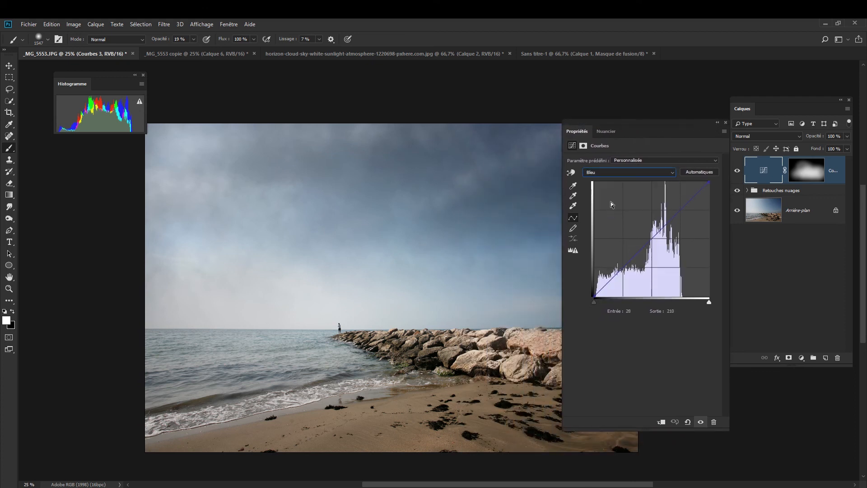
left_click_drag(708, 182, 713, 195)
Raise the black endpoint of the Rouge channel to an output of 16 in the same Curves adjustment
left_click(597, 172)
left_click(601, 189)
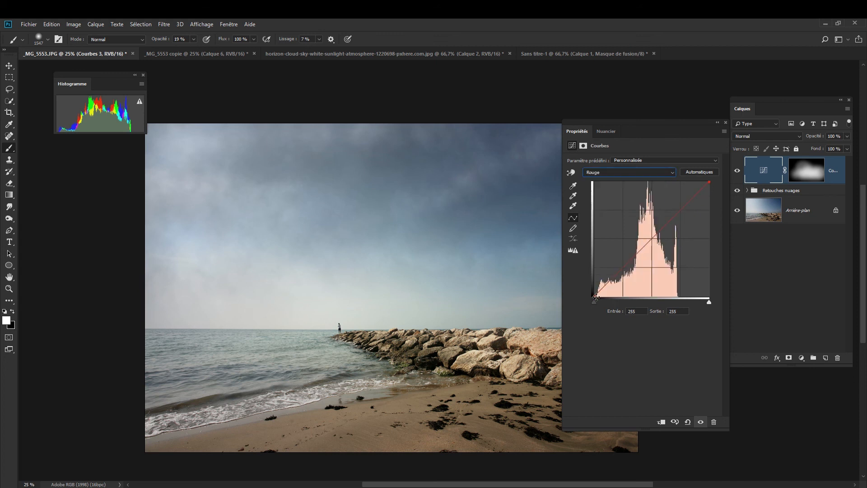
left_click_drag(596, 293, 591, 286)
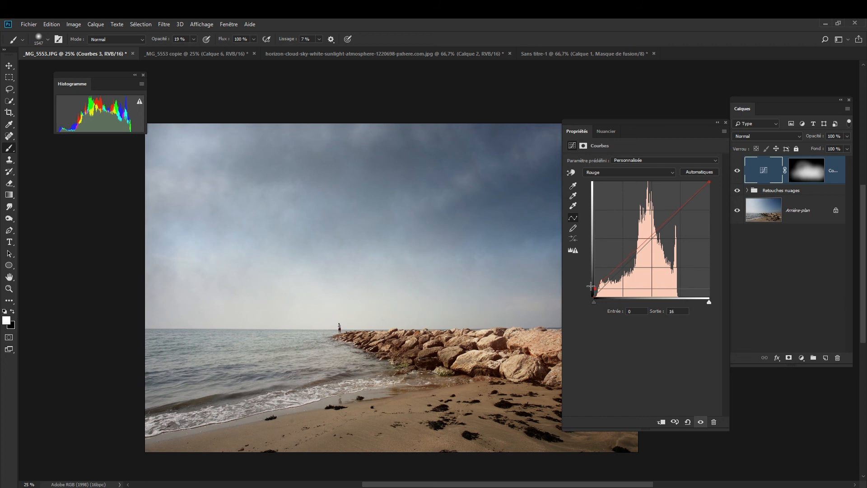
left_click(726, 122)
Toggle the color-adjusted Curves layer off and on to check its effect on the photo
left_click(738, 171)
left_click(738, 170)
left_click(738, 170)
left_click(737, 171)
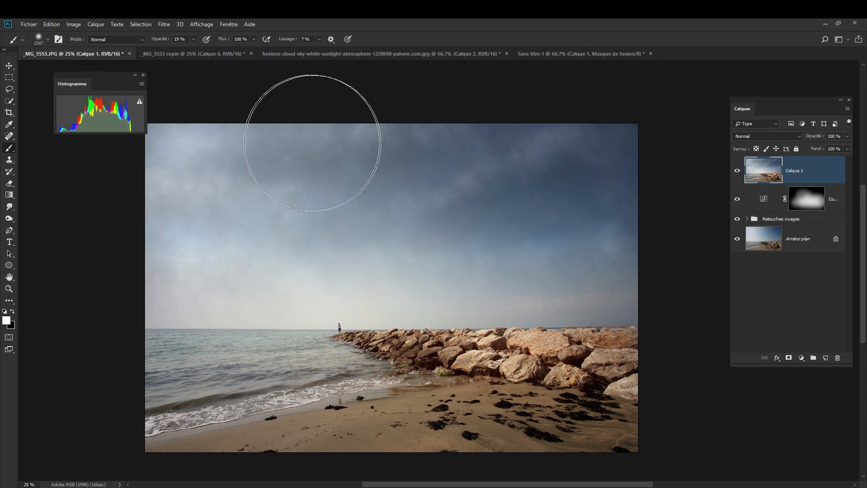
Stamp the composition into a merged top layer and set Camera Raw's Exposition to +0,15, Blancs +1, Clarté +37 and Correction du voile +30
left_click(164, 25)
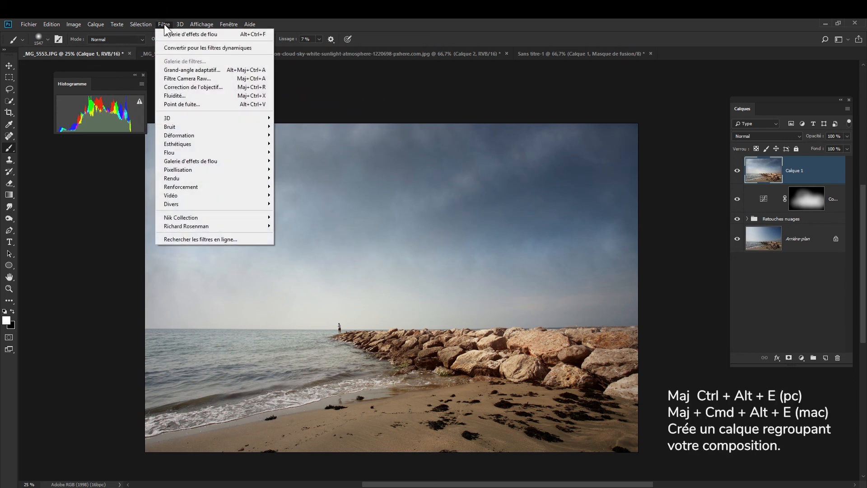
left_click(183, 79)
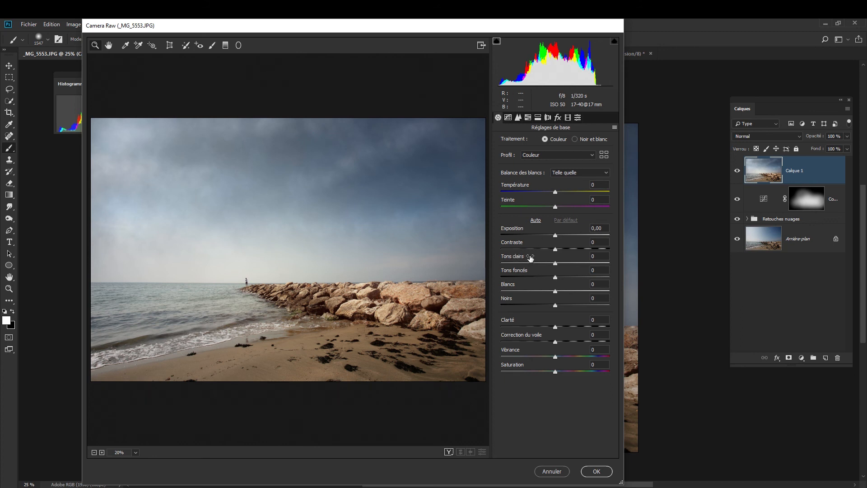
left_click_drag(554, 235, 557, 236)
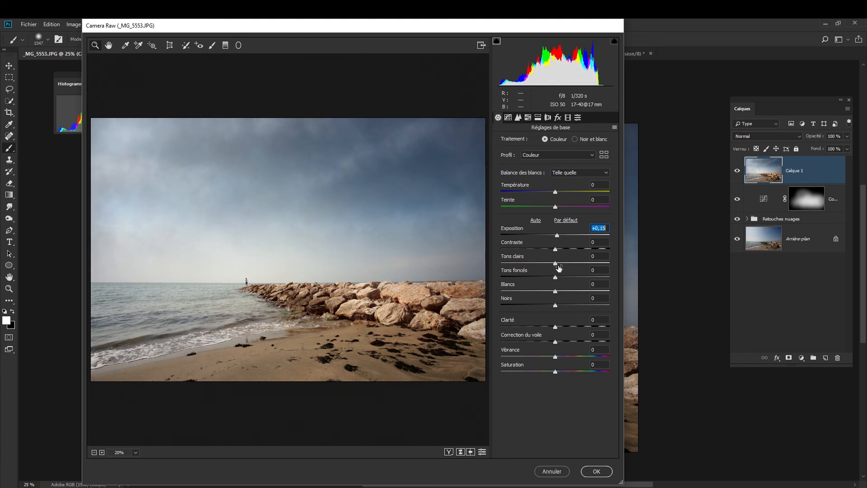
left_click_drag(555, 327, 573, 341)
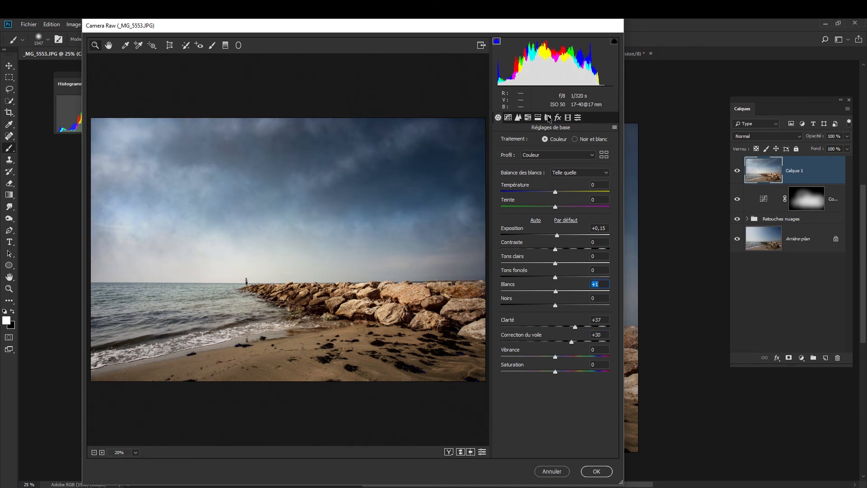
Add a post-crop vignette in Camera Raw with Niveau -42 and Contour progressif 85
left_click(558, 118)
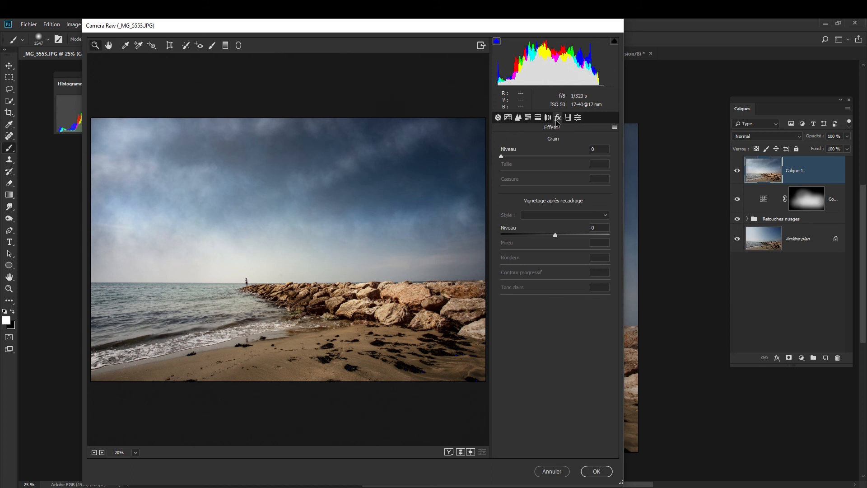
left_click_drag(555, 234, 532, 235)
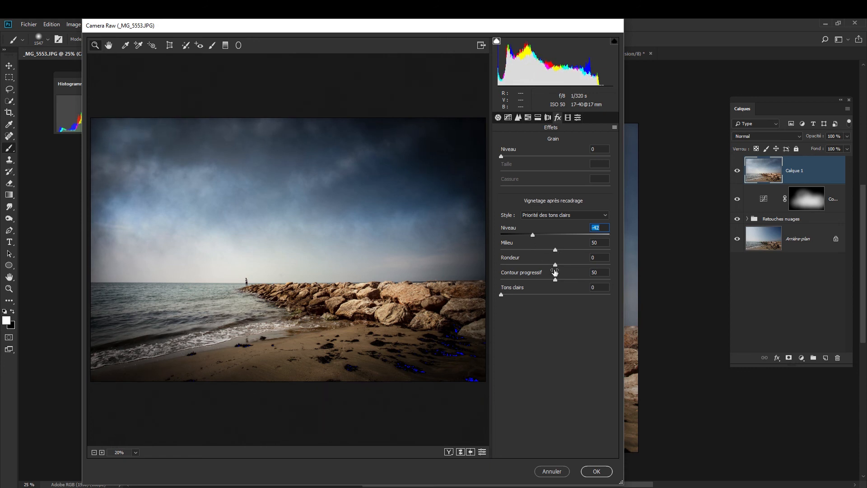
left_click_drag(555, 281, 593, 282)
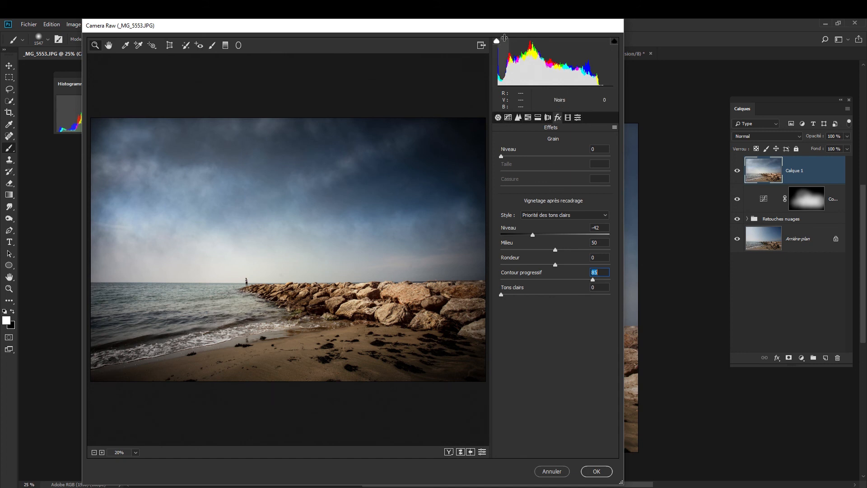
Set Camera Raw's Noirs to +28, Tons foncés to +41 and Température to +4, and apply the filter to Calque 1
left_click(498, 117)
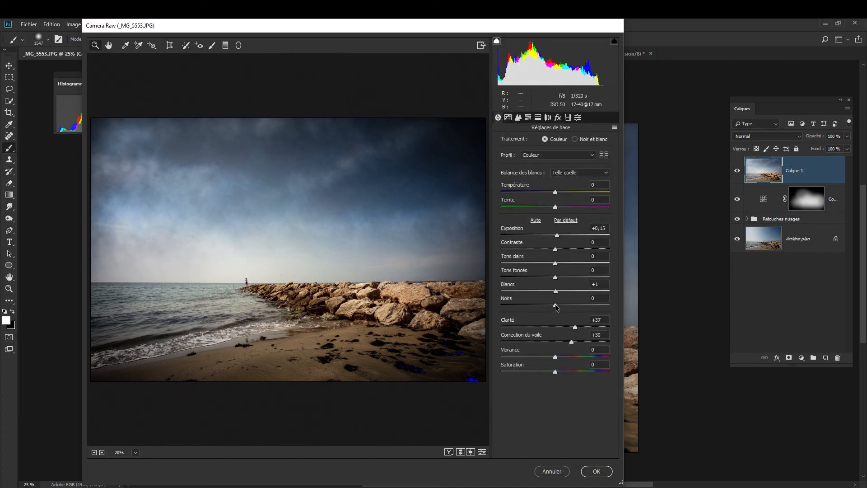
left_click_drag(556, 306, 590, 306)
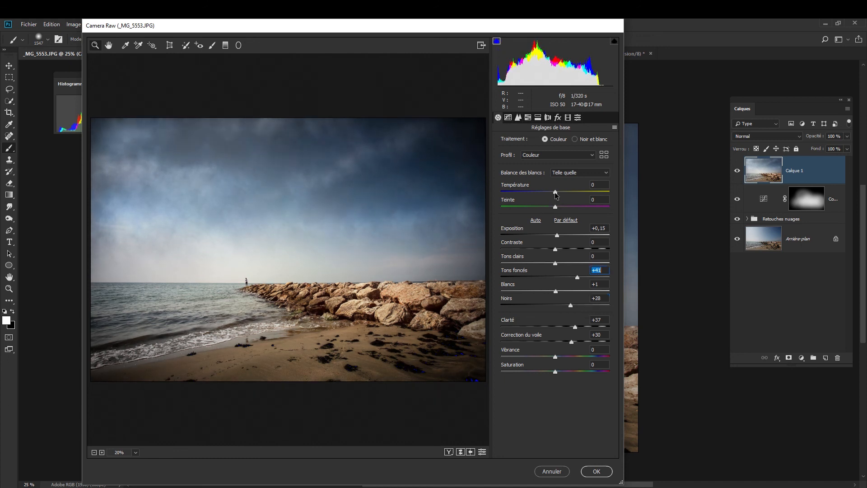
left_click_drag(556, 192, 562, 192)
left_click_drag(562, 195, 558, 197)
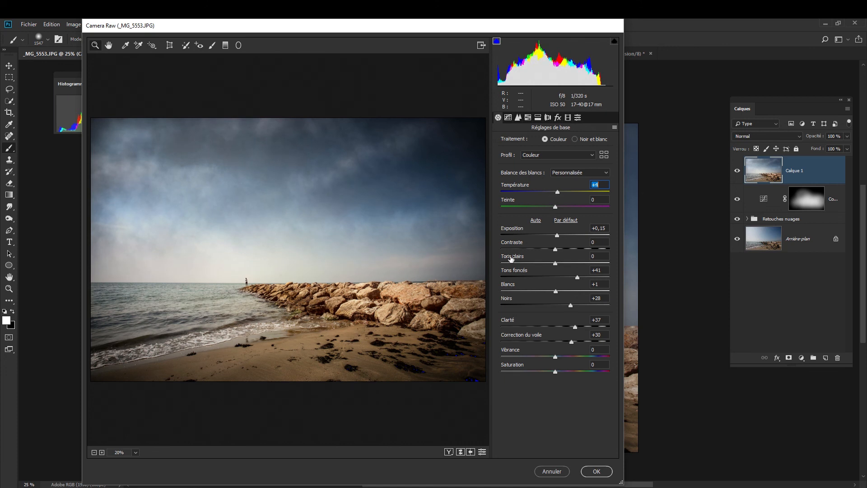
key("Return")
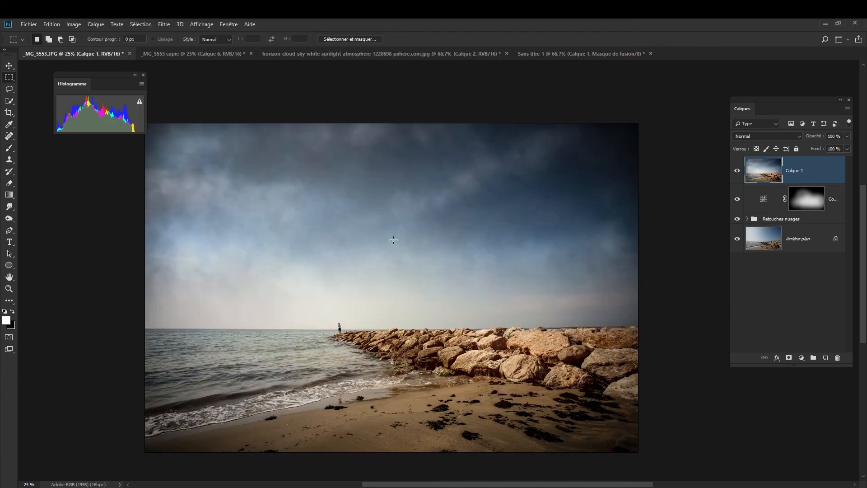
Examine the finished image at different zoom levels and compare it with and without the Camera Raw layer
left_click(443, 293, "ctrl+alt")
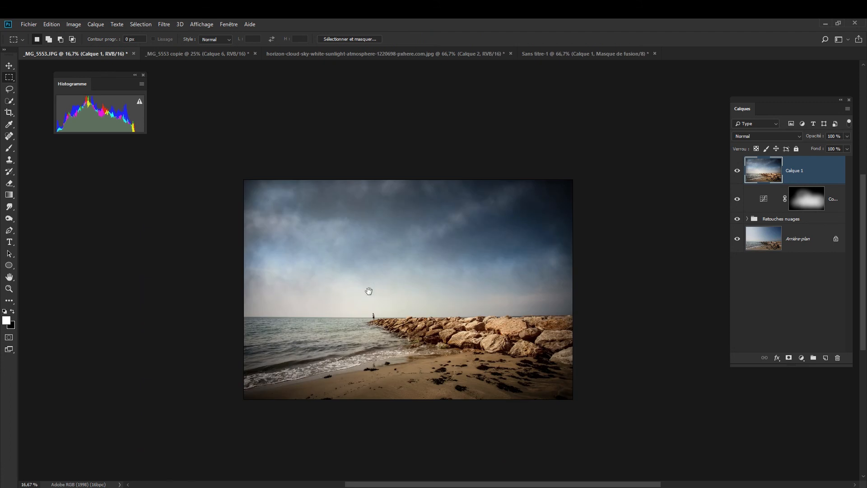
left_click(370, 289, "ctrl")
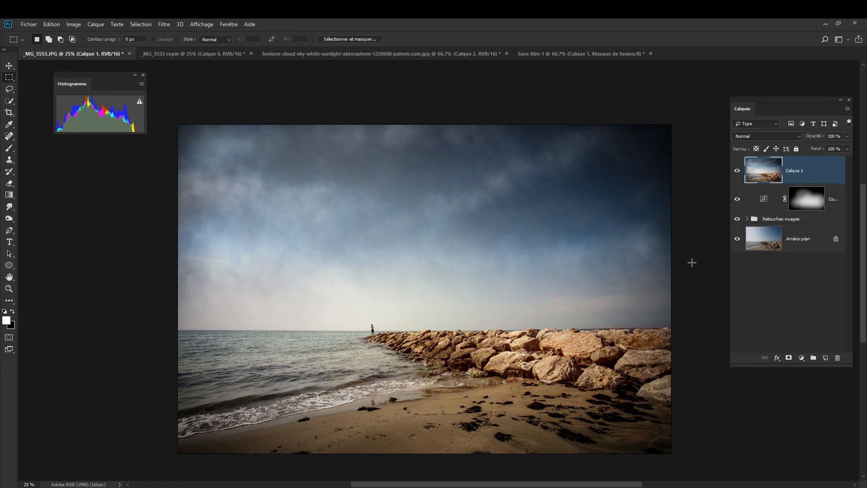
mouse_move(737, 173)
left_mouse_down()
mouse_move(736, 221)
mouse_move(736, 172)
left_mouse_up()
Switch to the _MG_5553 copie document and look through the Nuage, Nuage02 and nuage brushes in the Nuage brush group
left_click(204, 55)
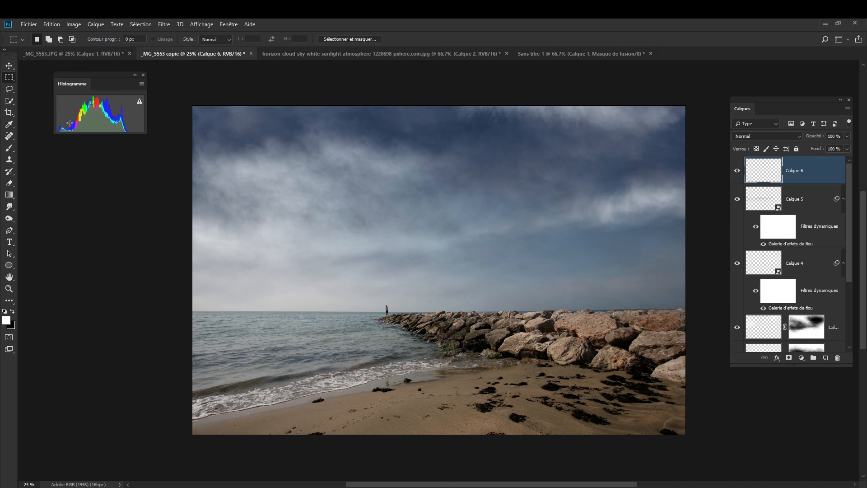
left_click(9, 148)
left_click(47, 39)
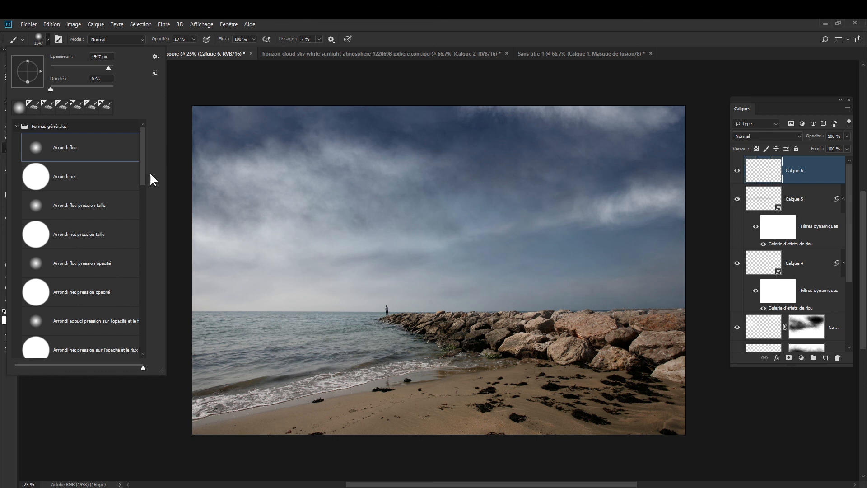
left_click_drag(145, 152, 143, 329)
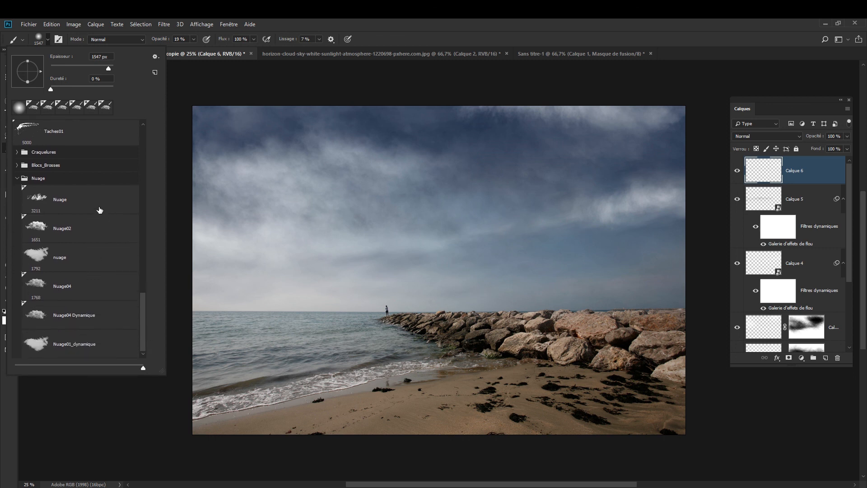
left_click(75, 205)
left_click(82, 230)
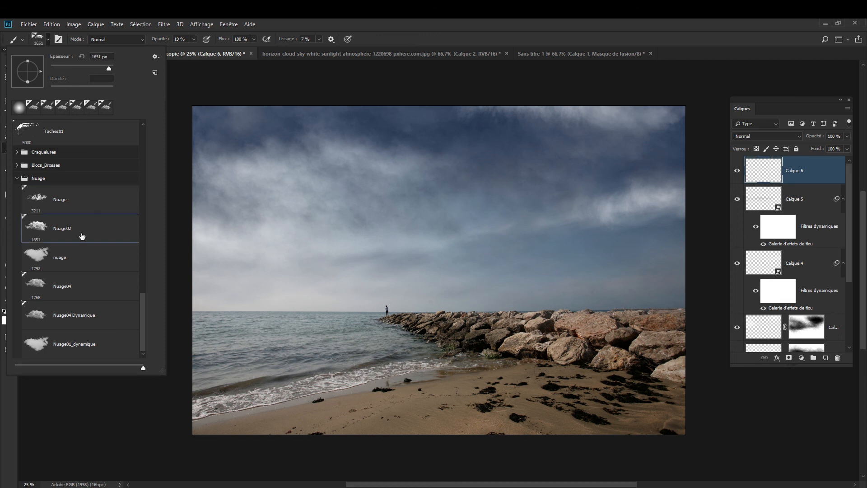
left_click(88, 261)
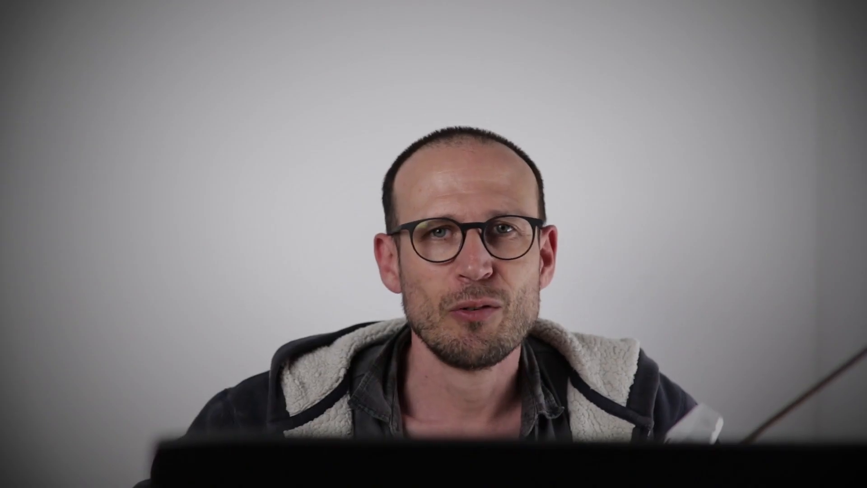